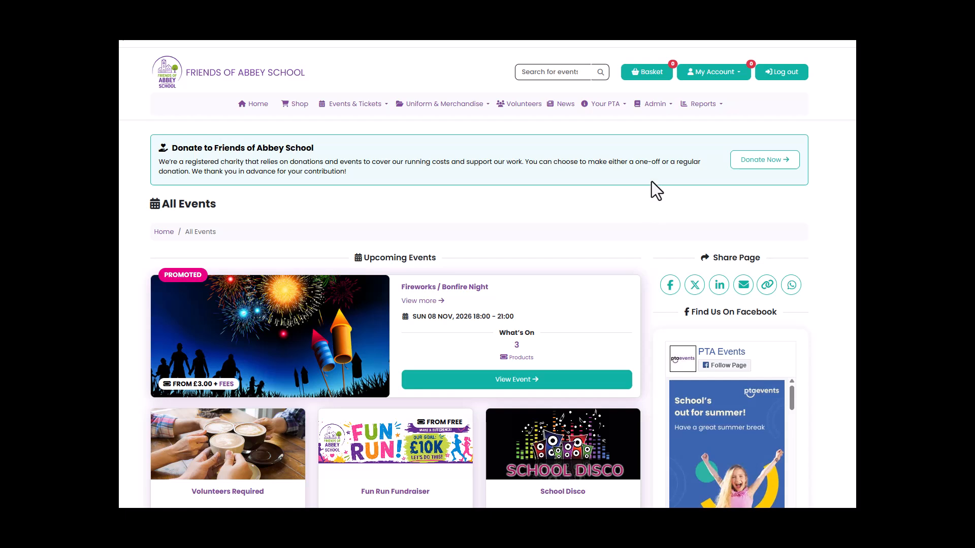
# - Open the events administration list and view the available event templates
pyautogui.click(655, 104)
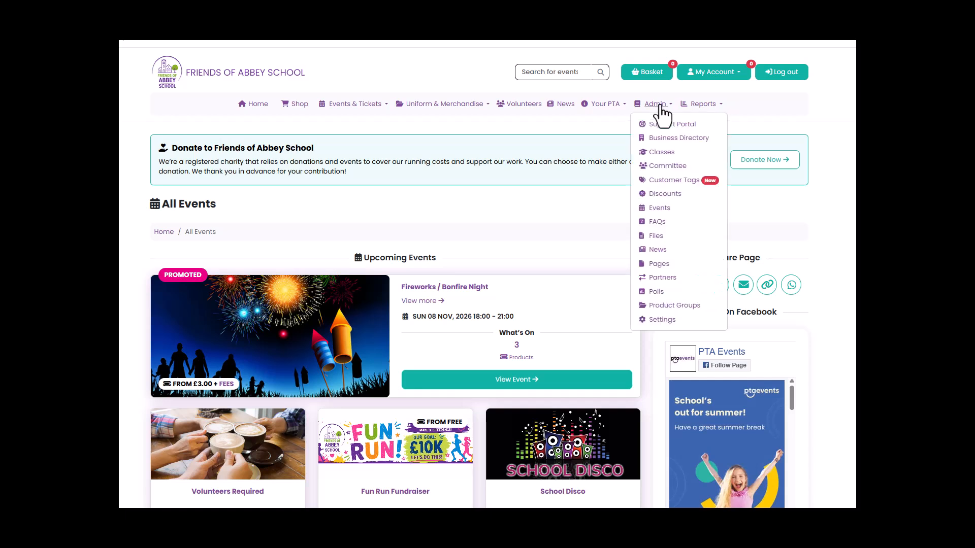
pyautogui.click(663, 210)
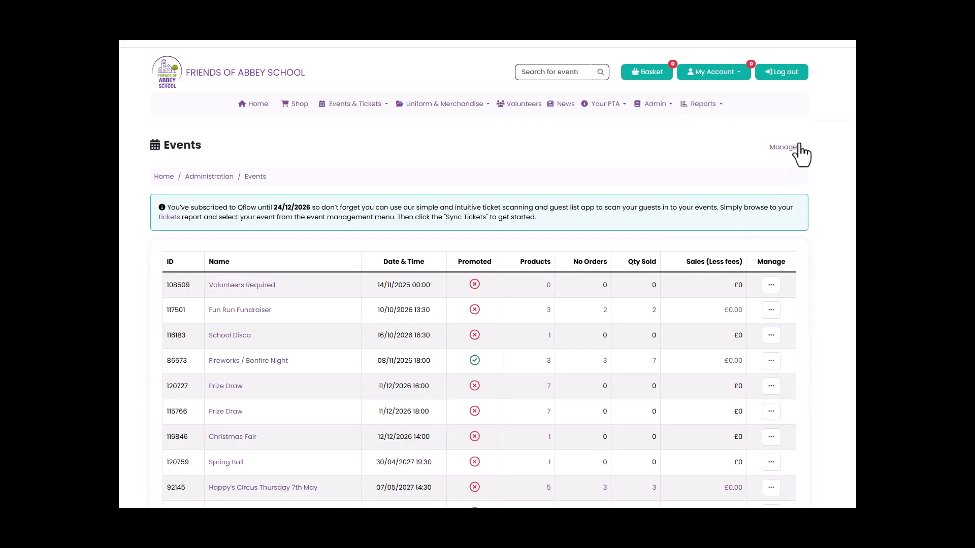
pyautogui.click(799, 146)
pyautogui.click(761, 197)
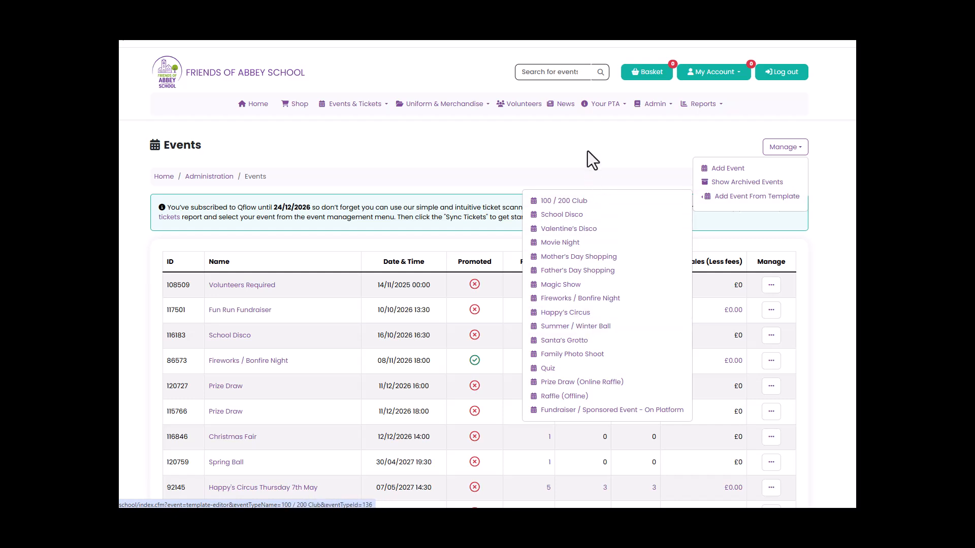
pyautogui.click(586, 136)
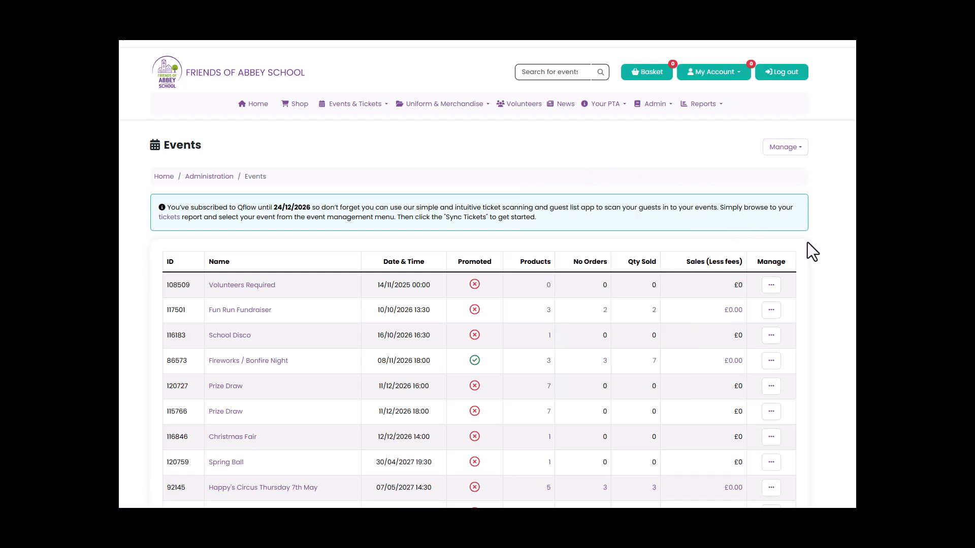
# - Open the tickets and products list of the Spring Ball event
pyautogui.scroll(-1, 839, 243)
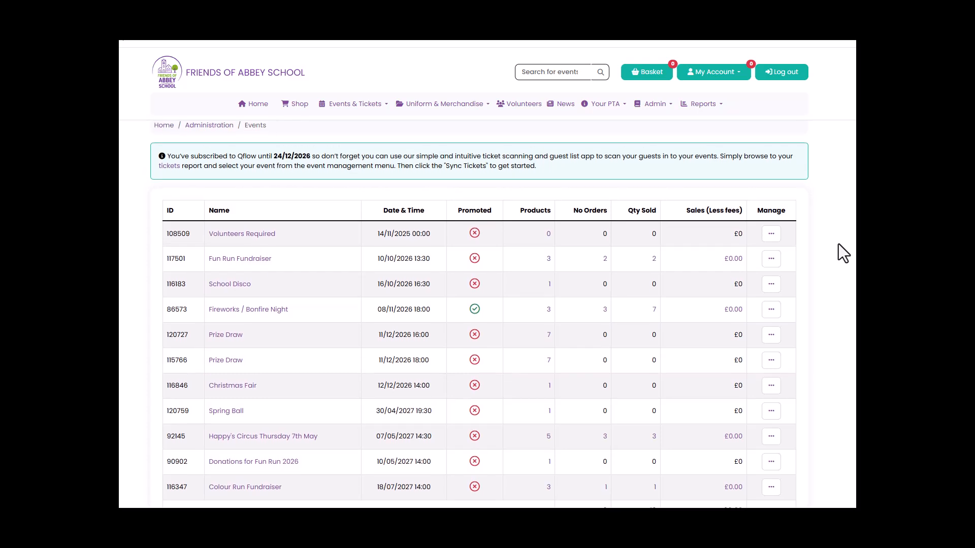
pyautogui.scroll(-2, 839, 244)
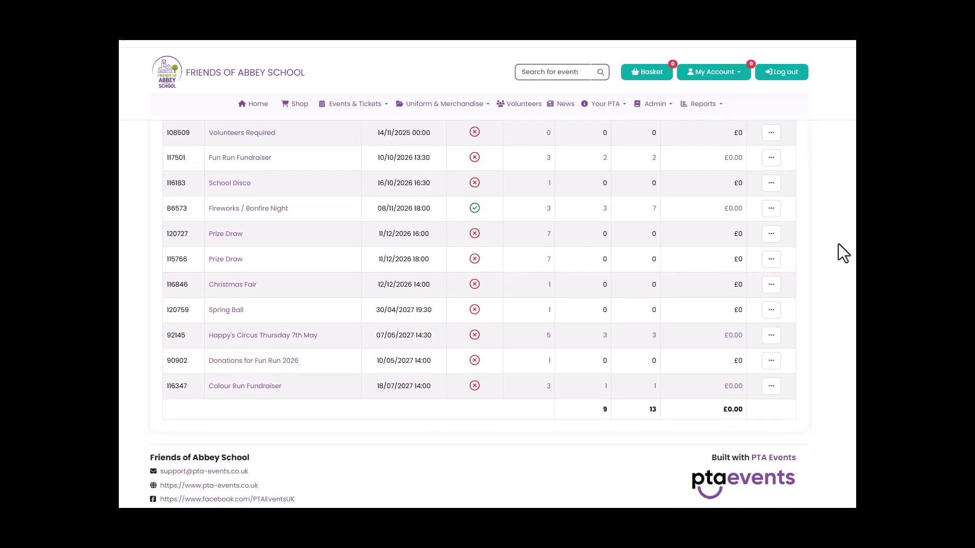
pyautogui.click(771, 311)
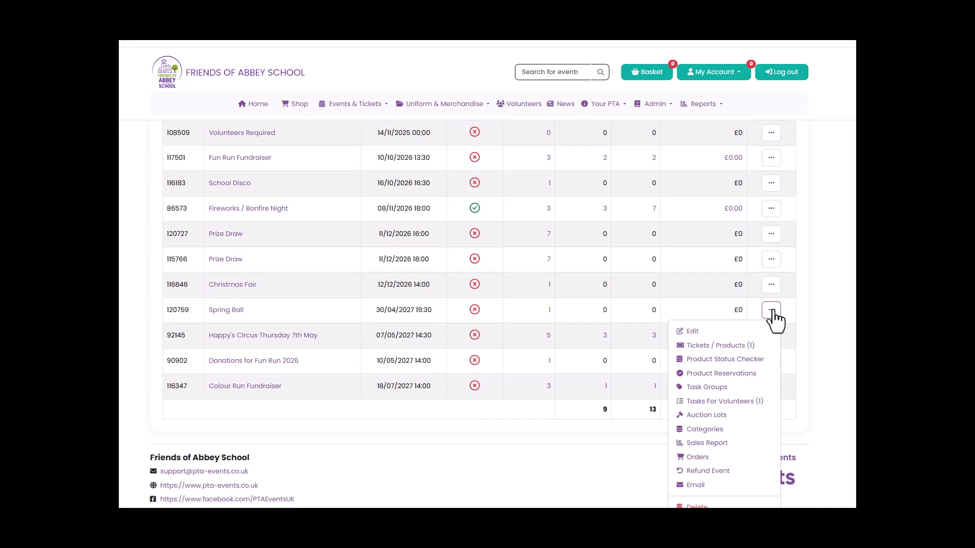
pyautogui.click(731, 346)
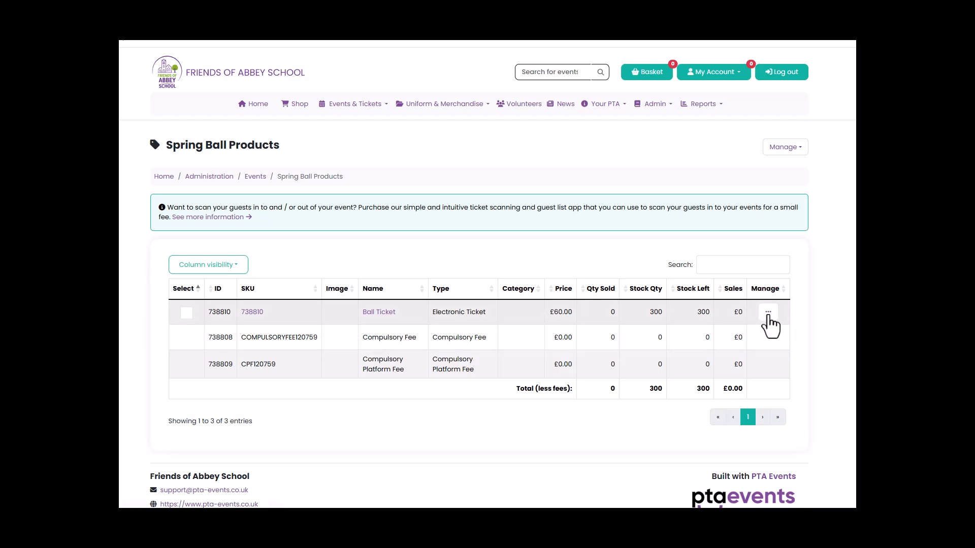
# - Copy the Ball Ticket product within the Spring Ball event
pyautogui.click(768, 314)
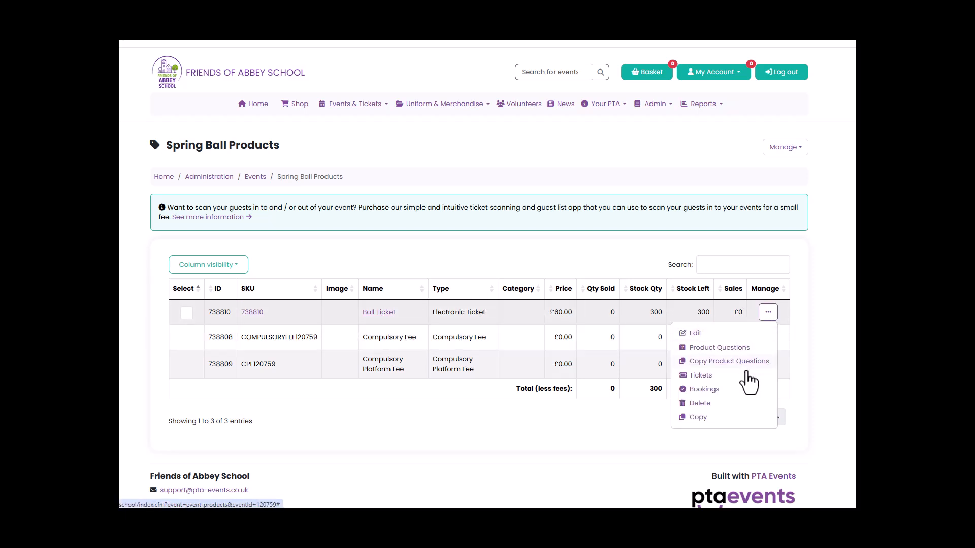
pyautogui.click(706, 416)
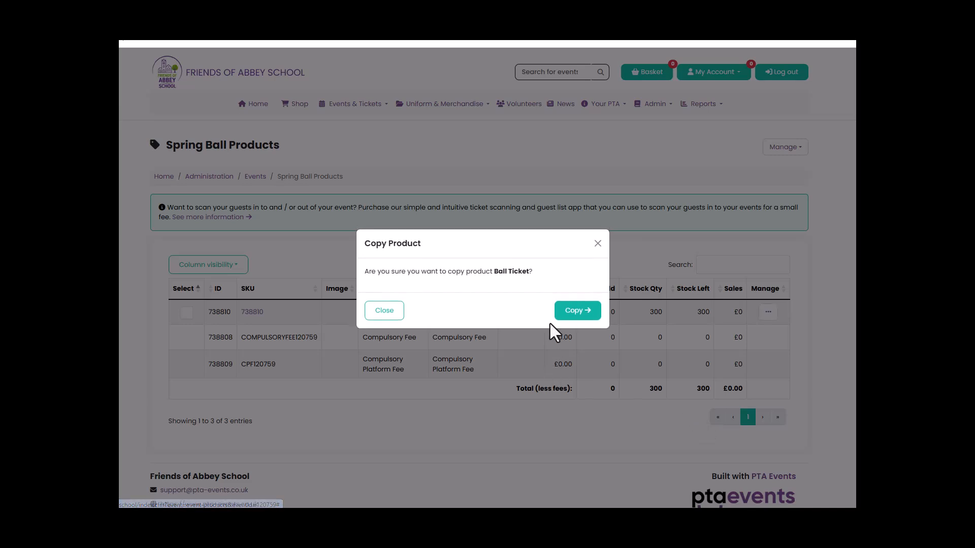
pyautogui.click(573, 312)
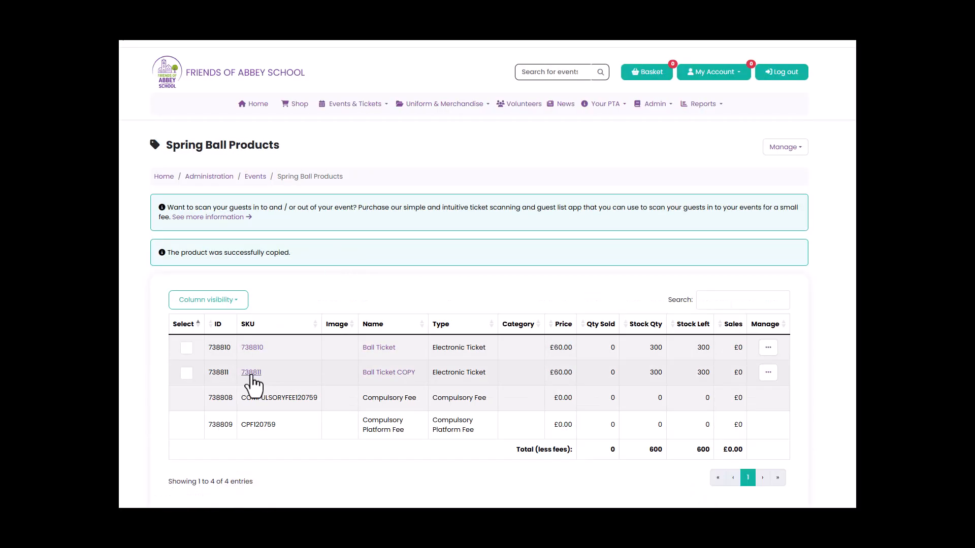
# - Open the copied Ball Ticket, rename it "Ball Ticket Deposit" and set its type to Booking
pyautogui.click(251, 374)
pyautogui.doubleClick(210, 250)
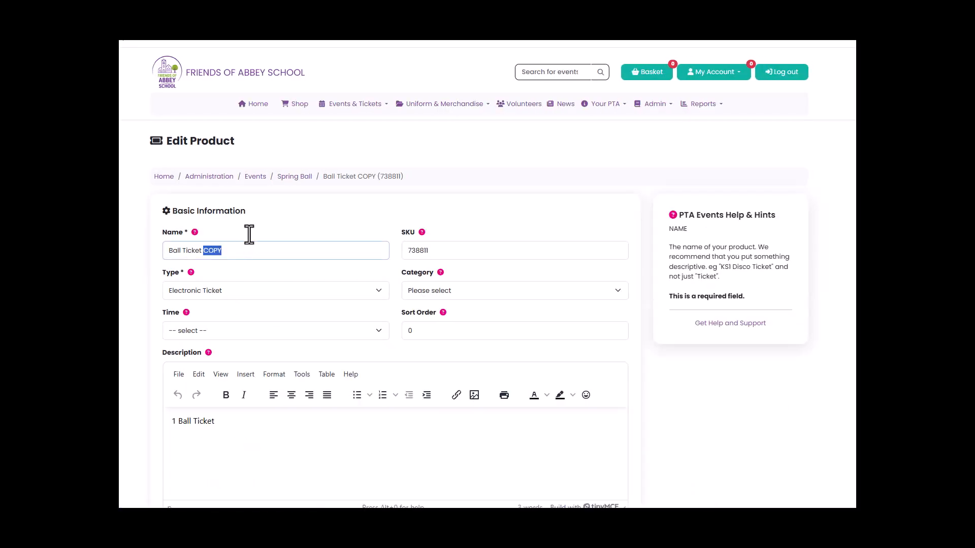
pyautogui.write('Deposit')
pyautogui.click(245, 295)
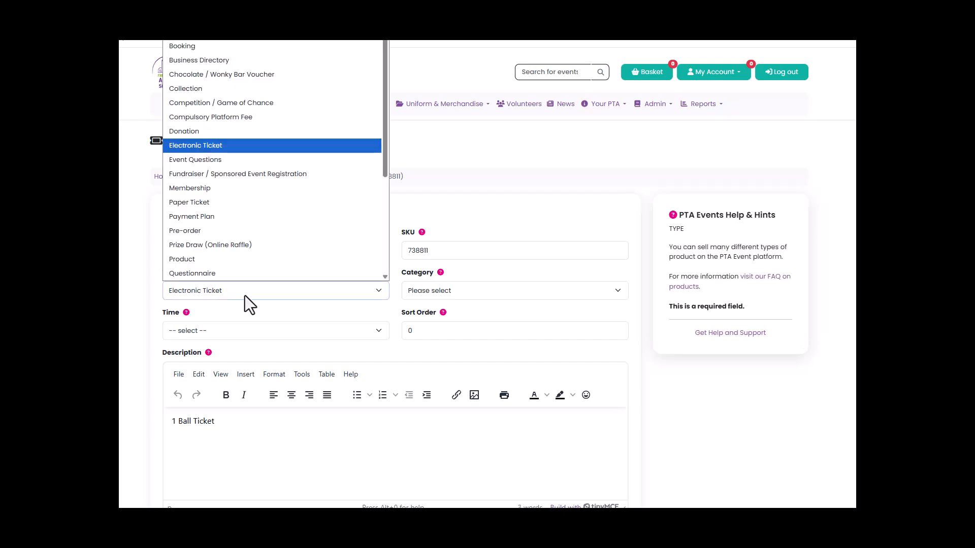
pyautogui.click(257, 50)
# - Set the deposit product's price to £20
pyautogui.scroll(-8, 283, 267)
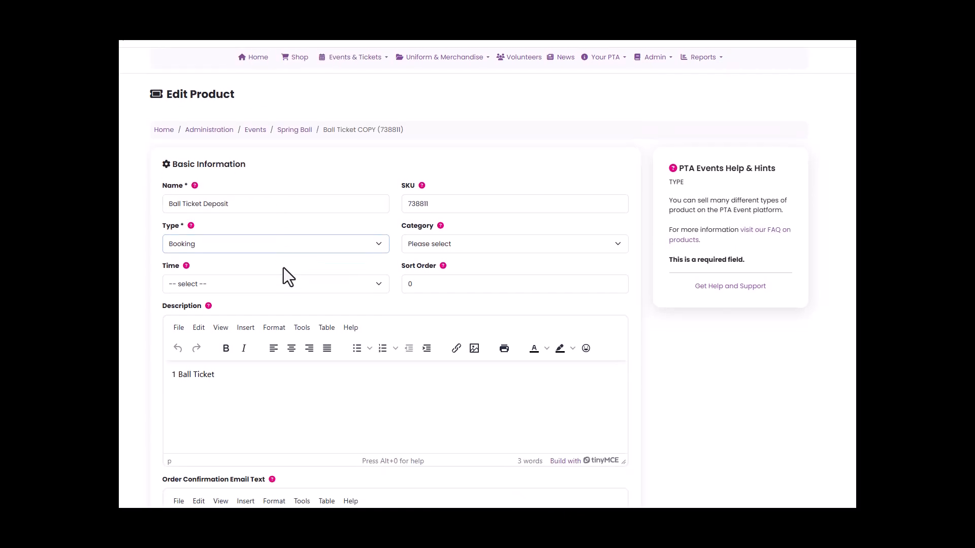
pyautogui.scroll(-3, 284, 267)
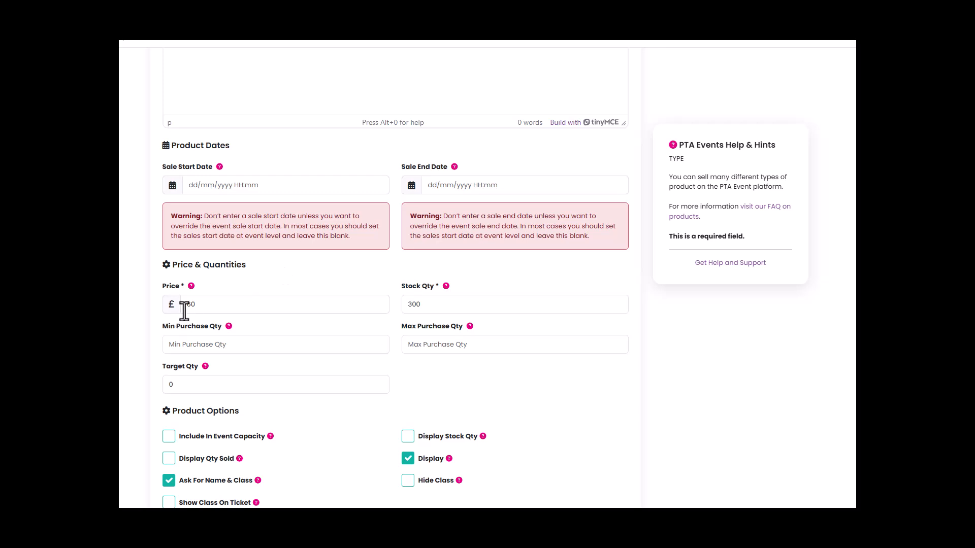
pyautogui.doubleClick(178, 304)
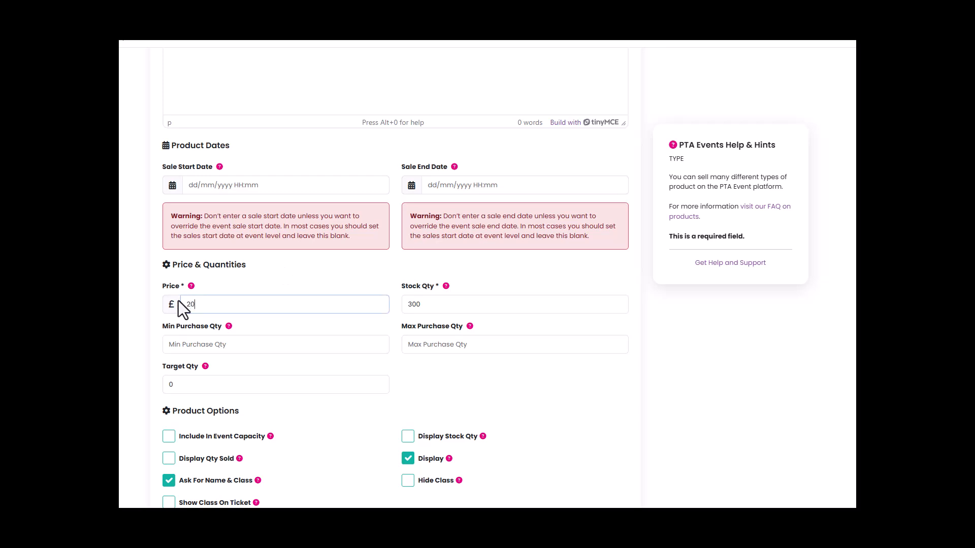
pyautogui.write('20')
# - Set the deposit's sale dates from 11/08/2026 11:19 to 01/03/2027 12:00 and save the product
pyautogui.scroll(-1, 294, 135)
pyautogui.click(295, 135)
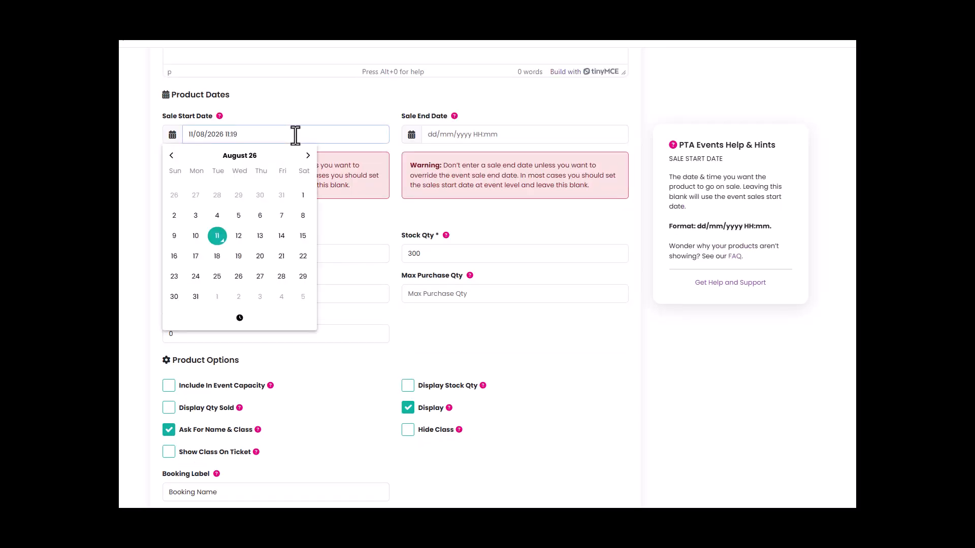
pyautogui.click(455, 135)
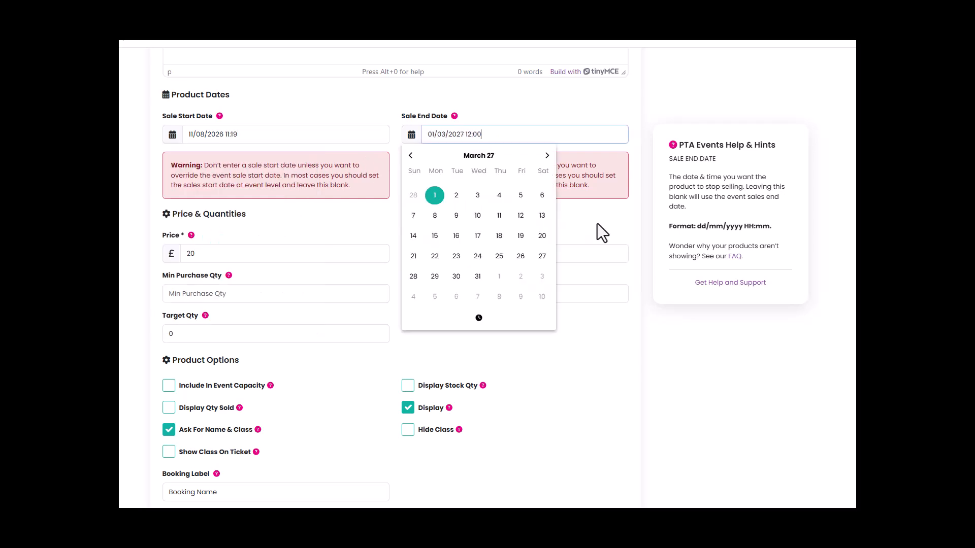
pyautogui.click(597, 223)
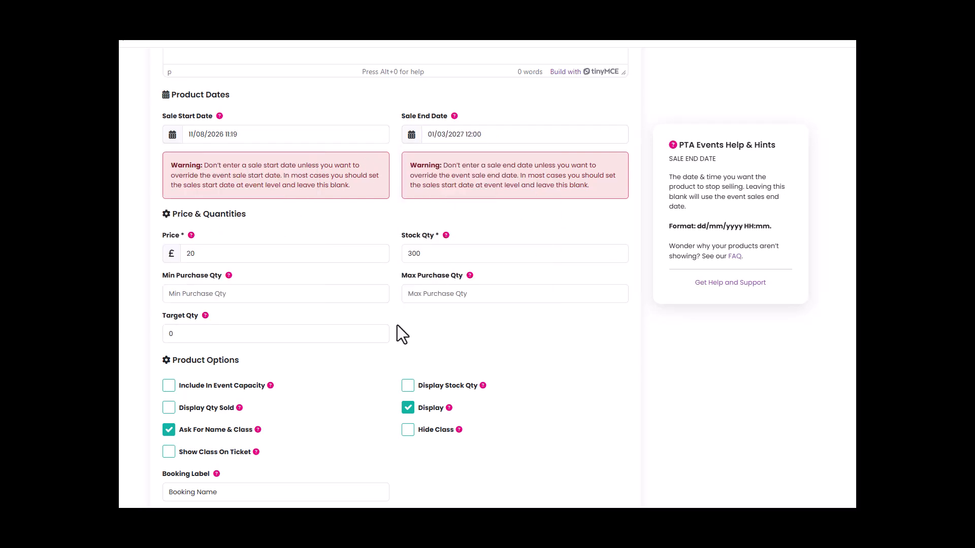
pyautogui.scroll(-3, 397, 325)
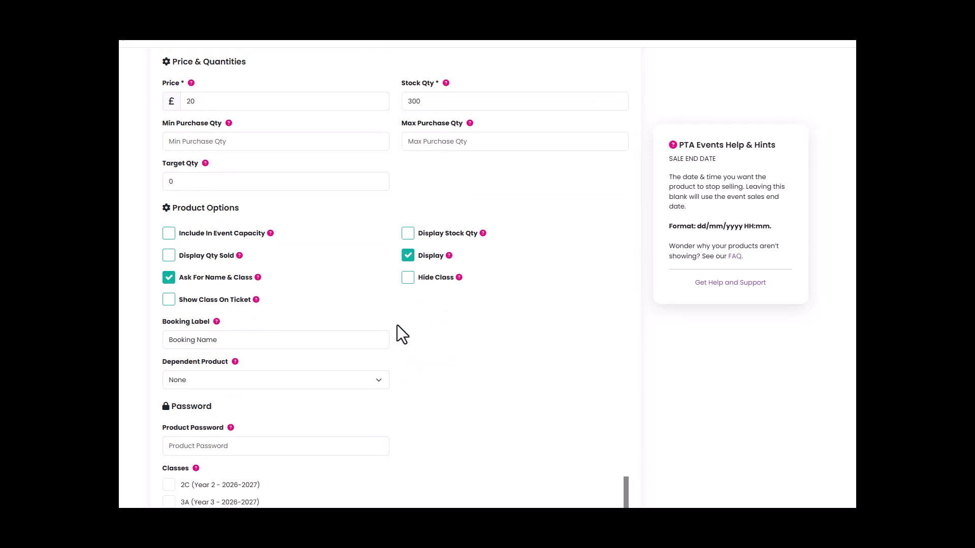
pyautogui.scroll(-7, 397, 324)
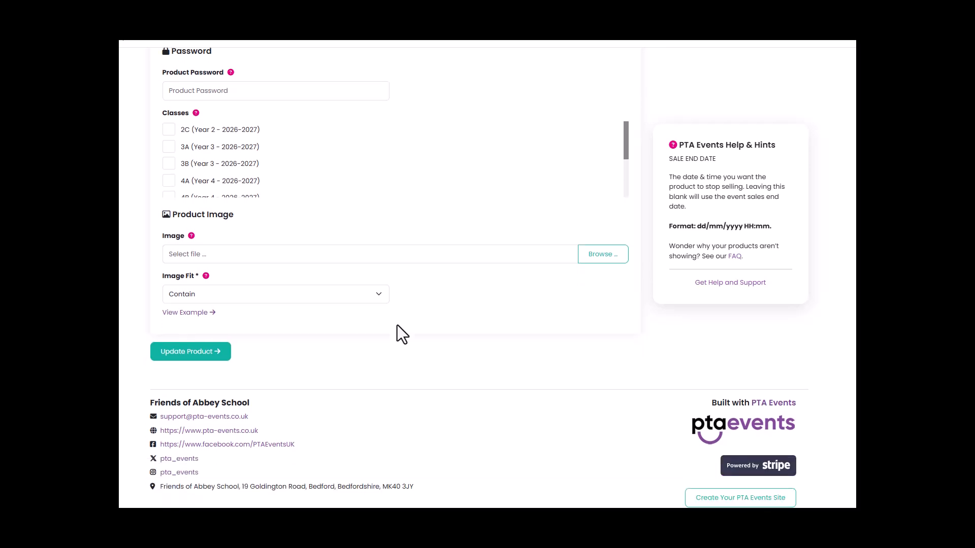
pyautogui.click(199, 357)
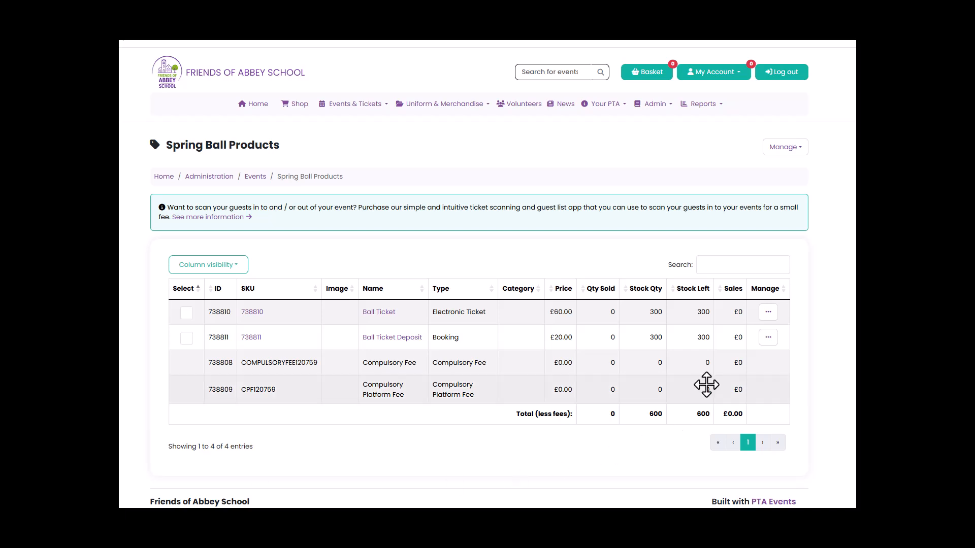
# - Copy the Ball Ticket Deposit product and rename the copy "Ball Ticket Second Instalment"
pyautogui.click(768, 338)
pyautogui.click(703, 429)
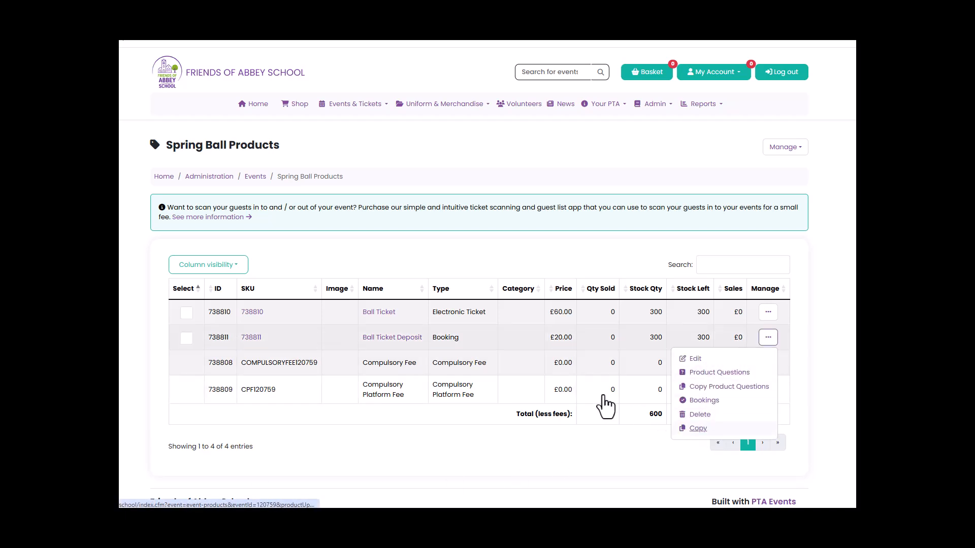
pyautogui.click(572, 312)
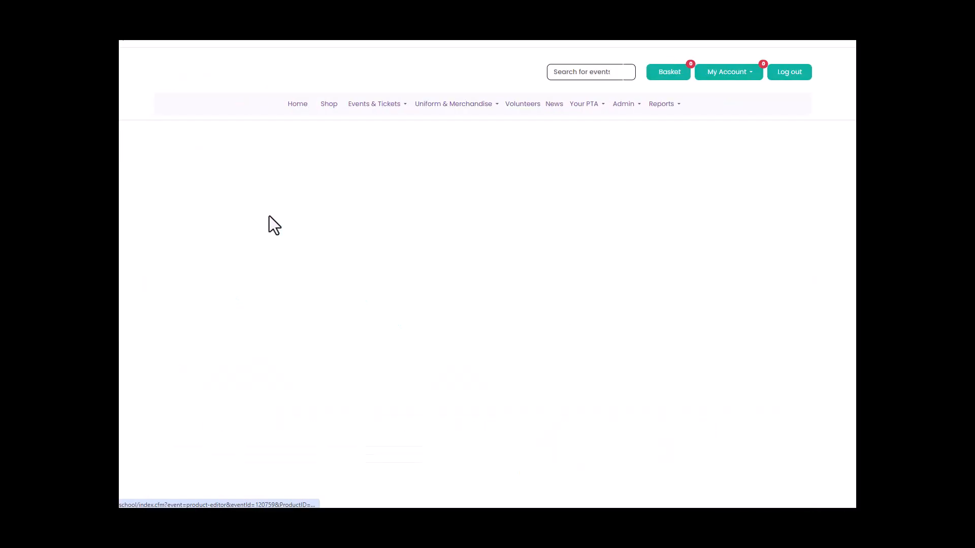
pyautogui.write('ment')
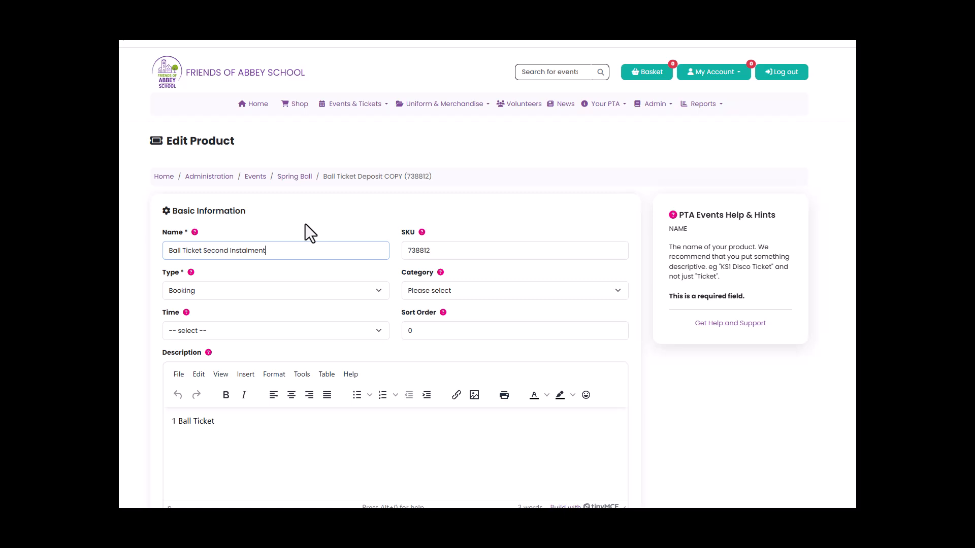
# - Set the second instalment's sale start date to 01/03/2027 12:00
pyautogui.scroll(-8, 252, 336)
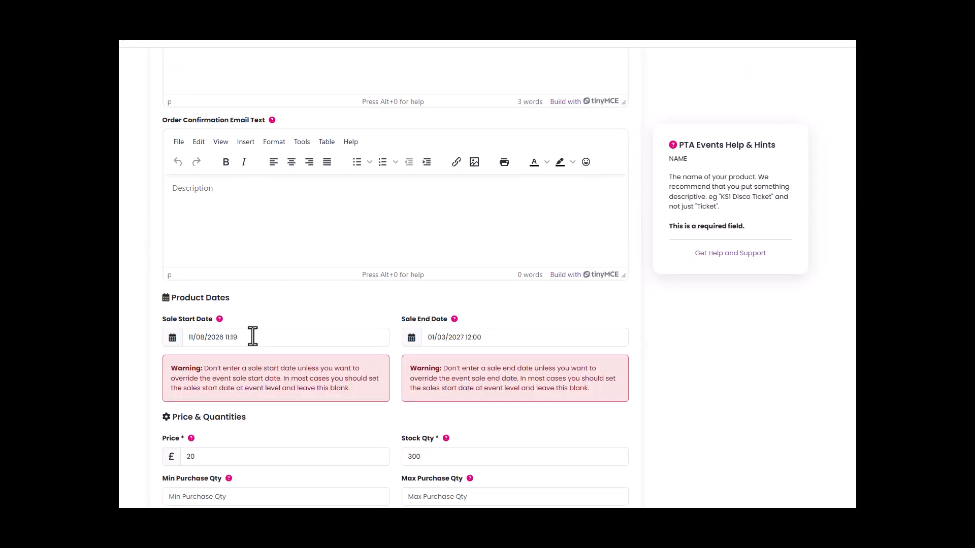
pyautogui.click(252, 336)
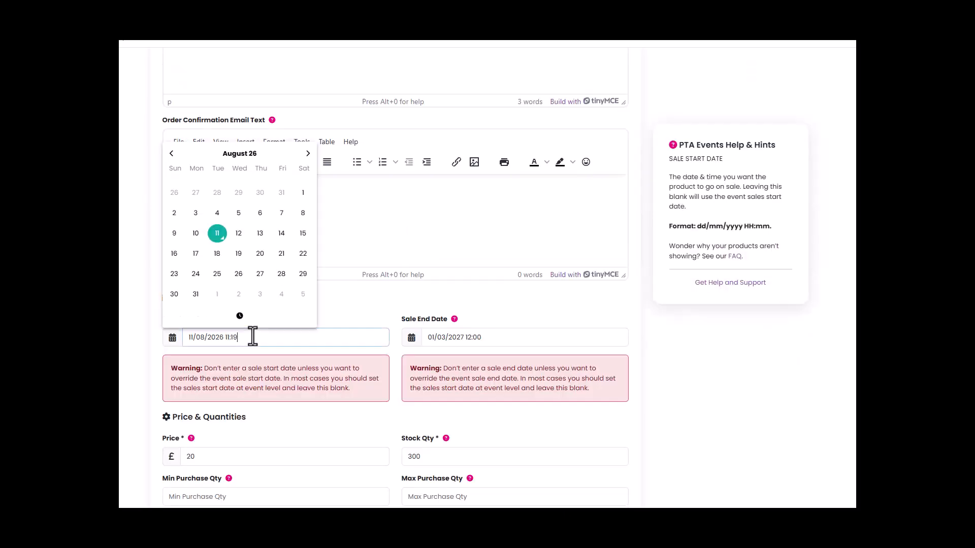
pyautogui.click(307, 153)
pyautogui.click(308, 153)
pyautogui.click(307, 153)
pyautogui.click(308, 153)
pyautogui.click(308, 153)
pyautogui.click(308, 153)
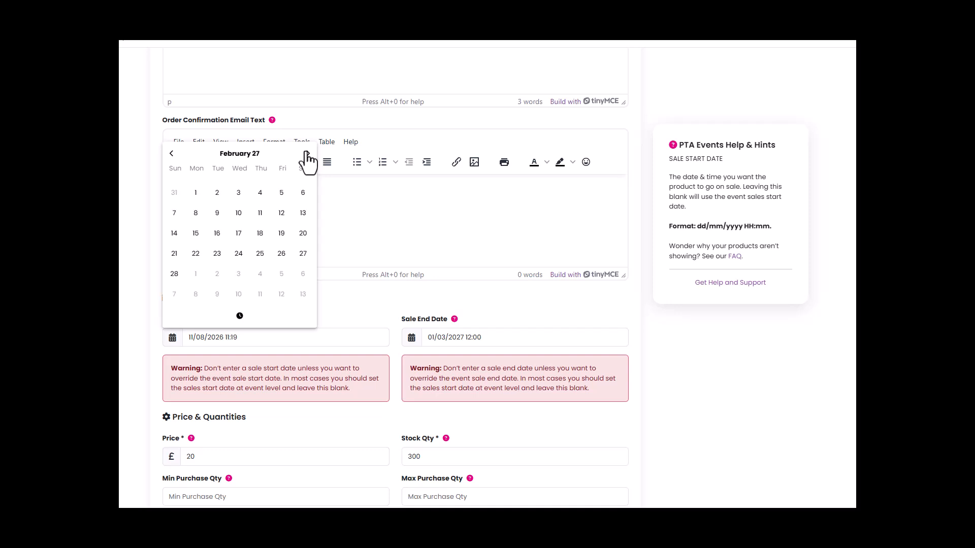
pyautogui.click(308, 154)
pyautogui.click(196, 193)
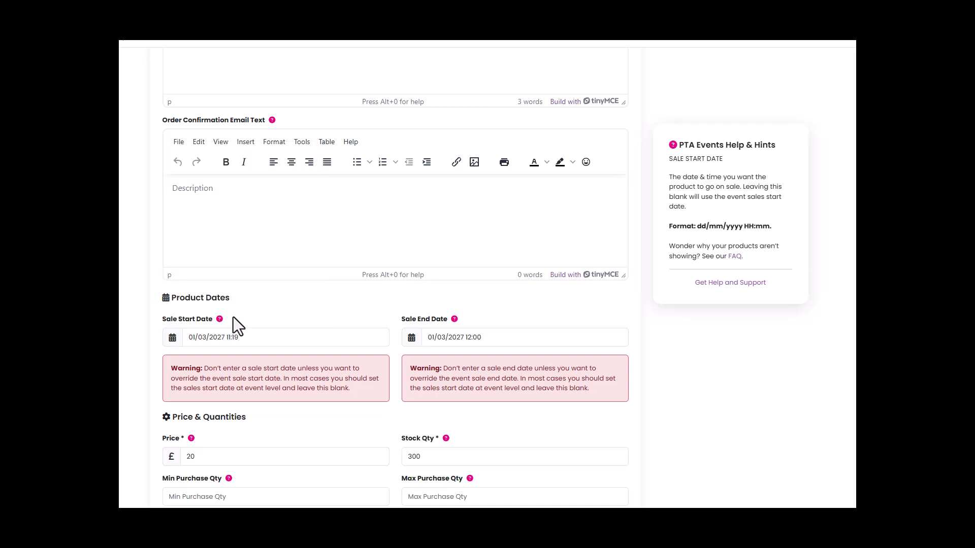
pyautogui.click(258, 333)
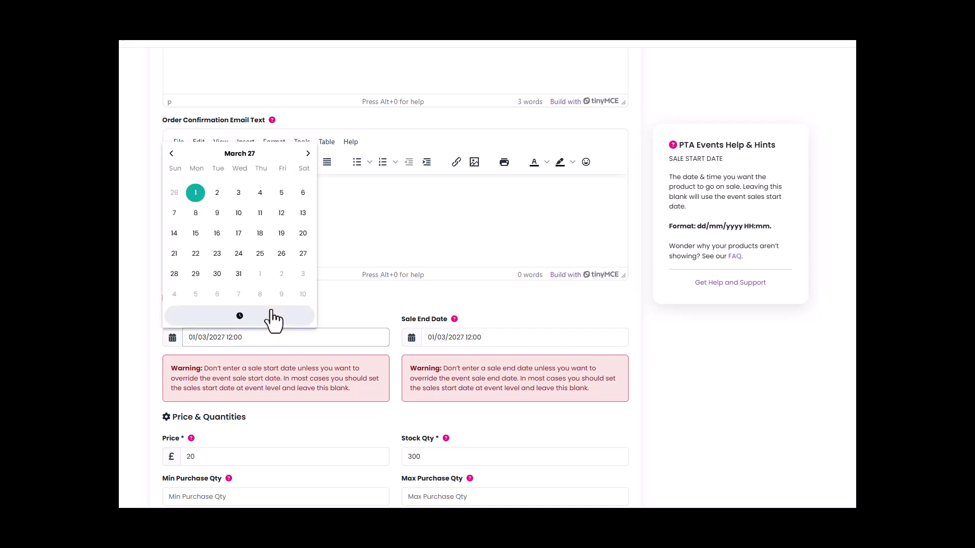
# - Set the second instalment's sale end date to 01/04/2027 12:00 and save the product
pyautogui.click(446, 342)
pyautogui.press('BackSpace')
pyautogui.write('4')
pyautogui.click(487, 423)
pyautogui.scroll(-8, 487, 423)
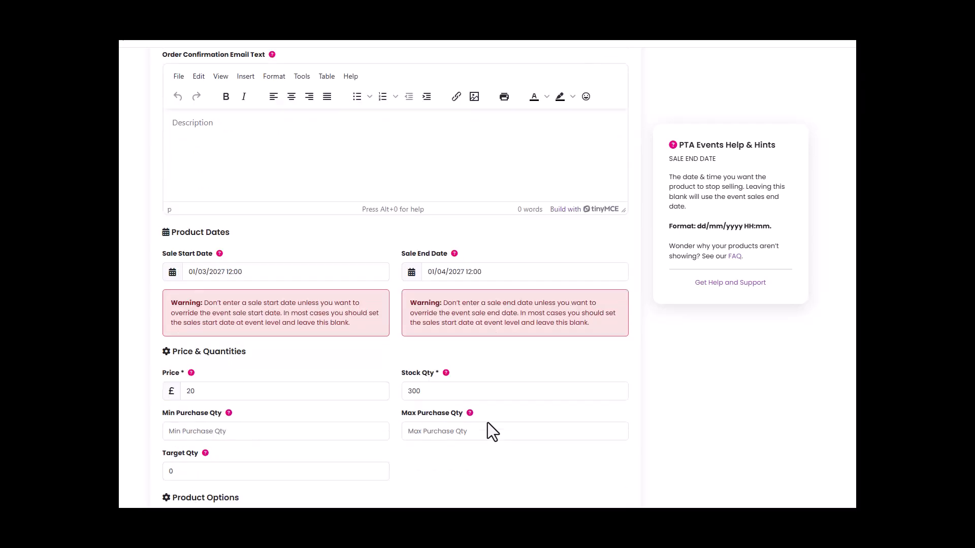
pyautogui.scroll(-5, 488, 422)
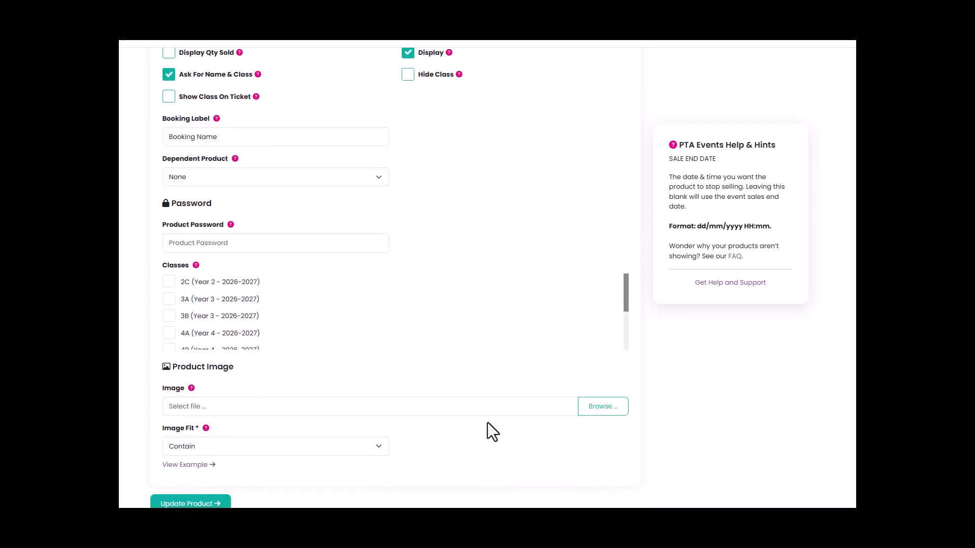
pyautogui.click(201, 412)
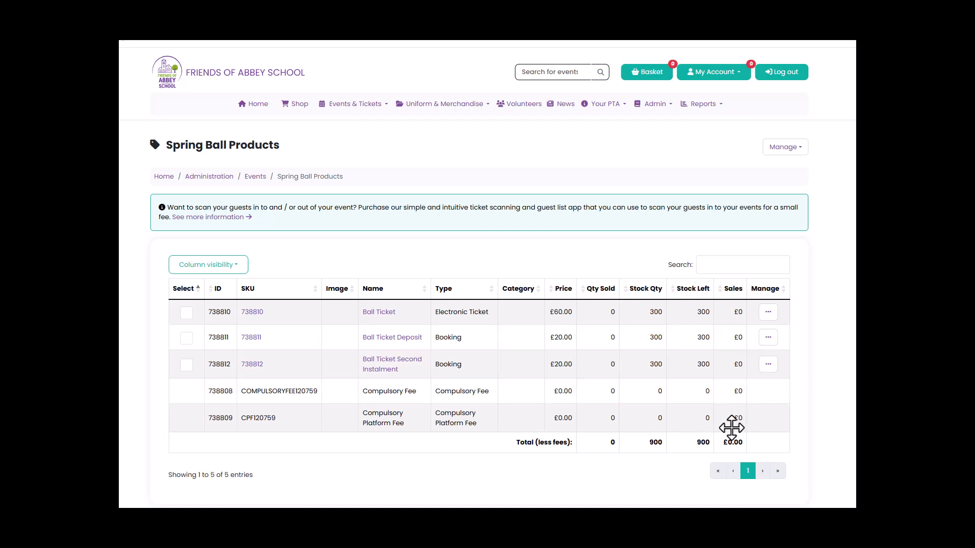
# - Copy the Ball Ticket Second Instalment product and open the copy for editing
pyautogui.click(768, 364)
pyautogui.click(707, 459)
pyautogui.click(578, 308)
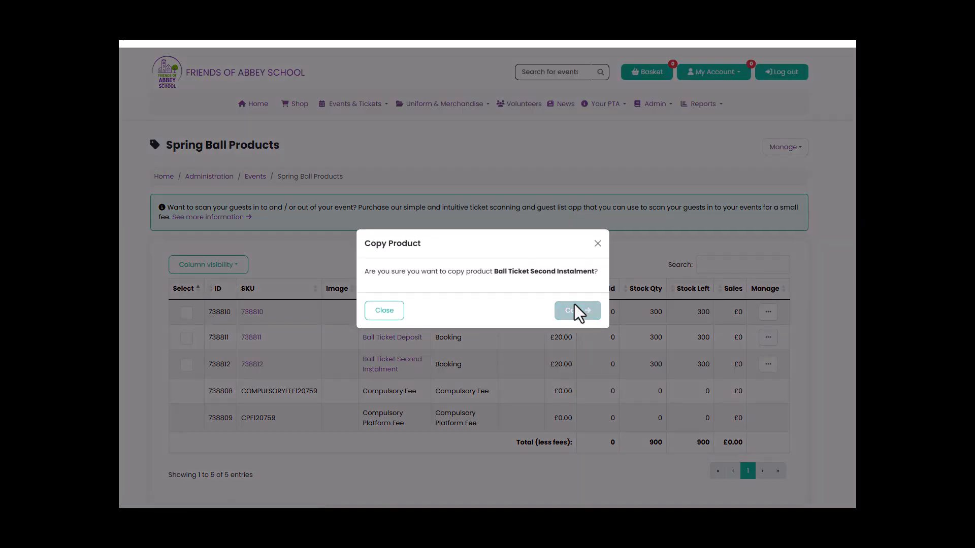
pyautogui.click(252, 427)
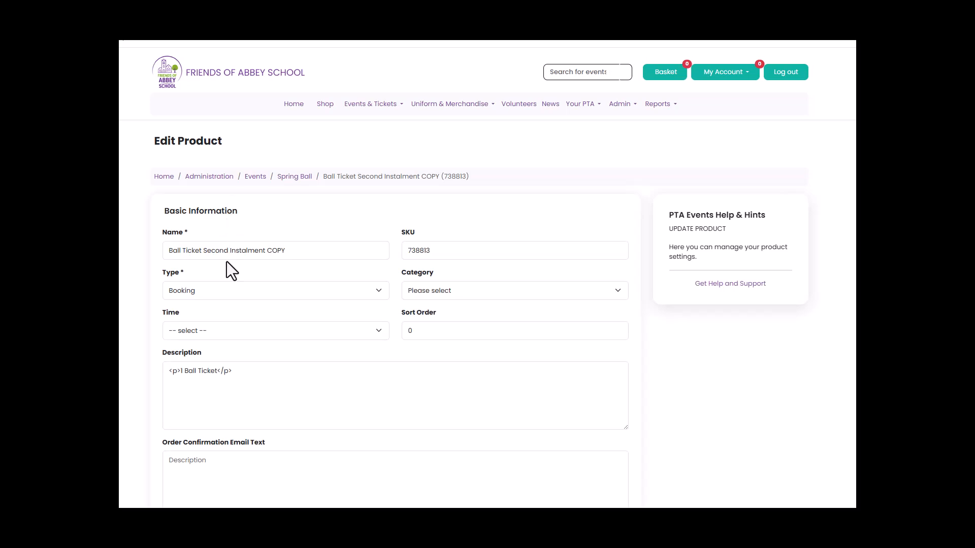
# - Rename the copied product "Ball Ticket Final Payment" and set its type to Electronic Ticket
pyautogui.click(221, 291)
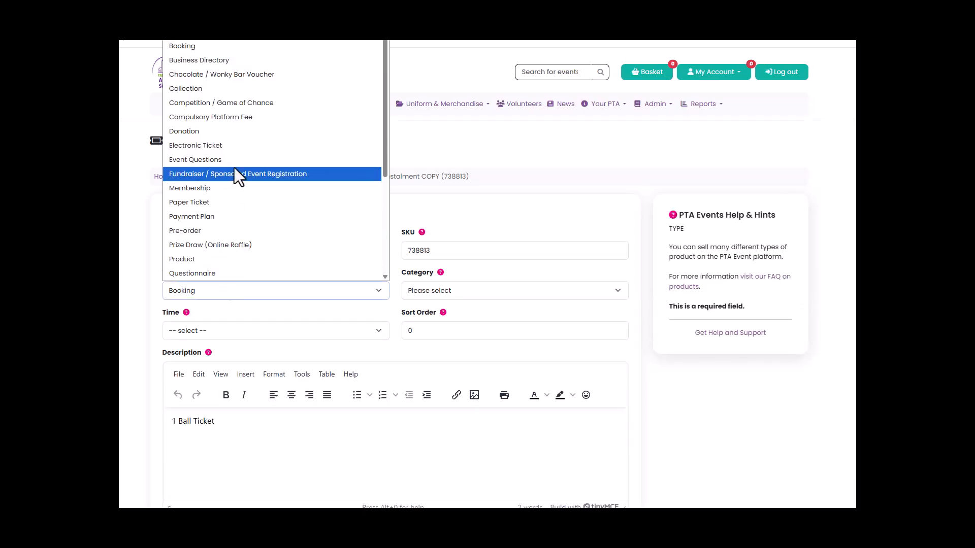
pyautogui.click(238, 147)
# - Set the final payment product's sale start date to 01/04/2027 12:00
pyautogui.scroll(-7, 303, 272)
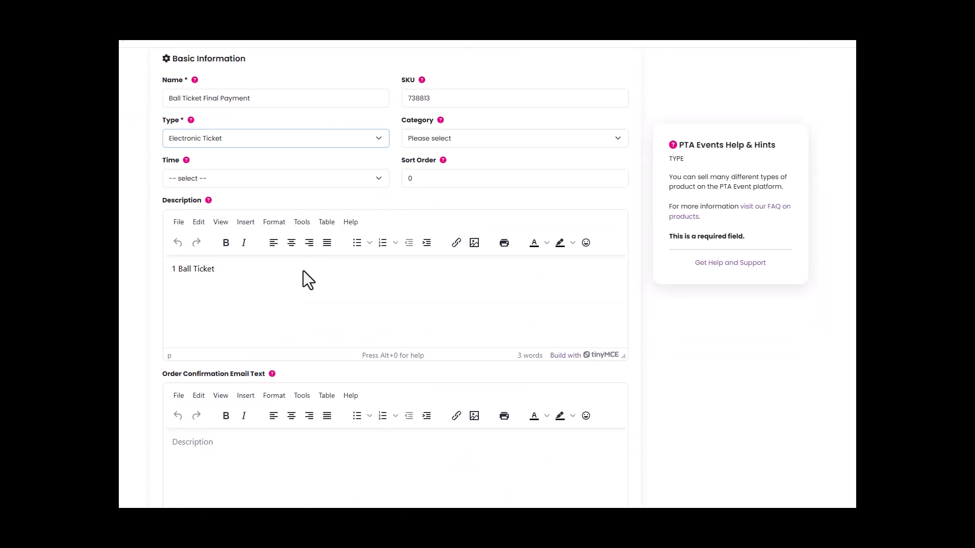
pyautogui.scroll(-1, 303, 270)
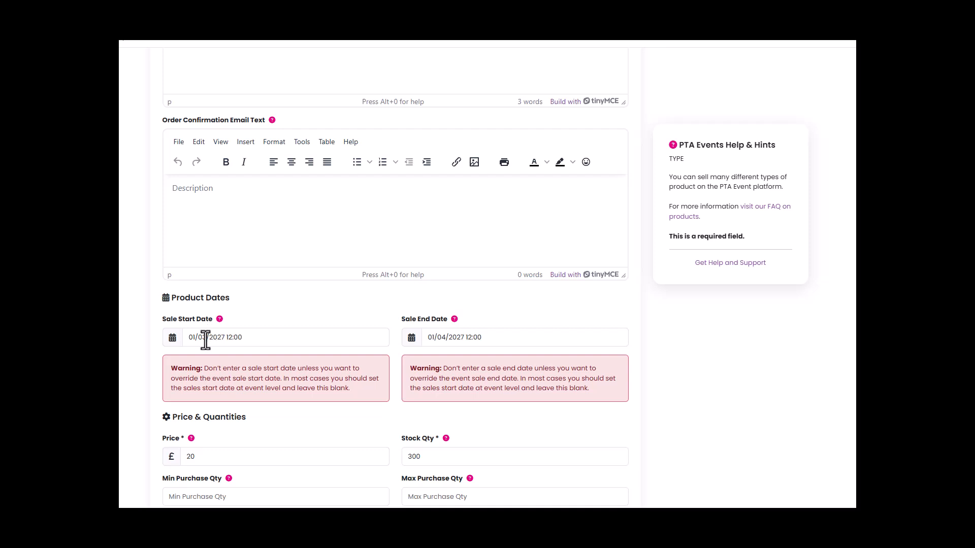
pyautogui.click(205, 339)
pyautogui.press('BackSpace')
pyautogui.write('4')
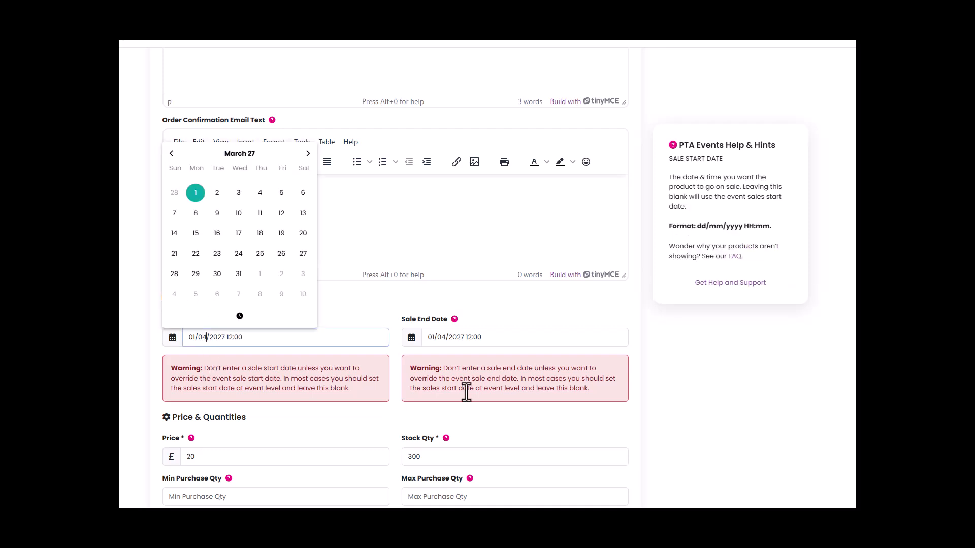
# - Set the final payment's sale end date to 16/04/2027 12:00 and save the product
pyautogui.click(444, 339)
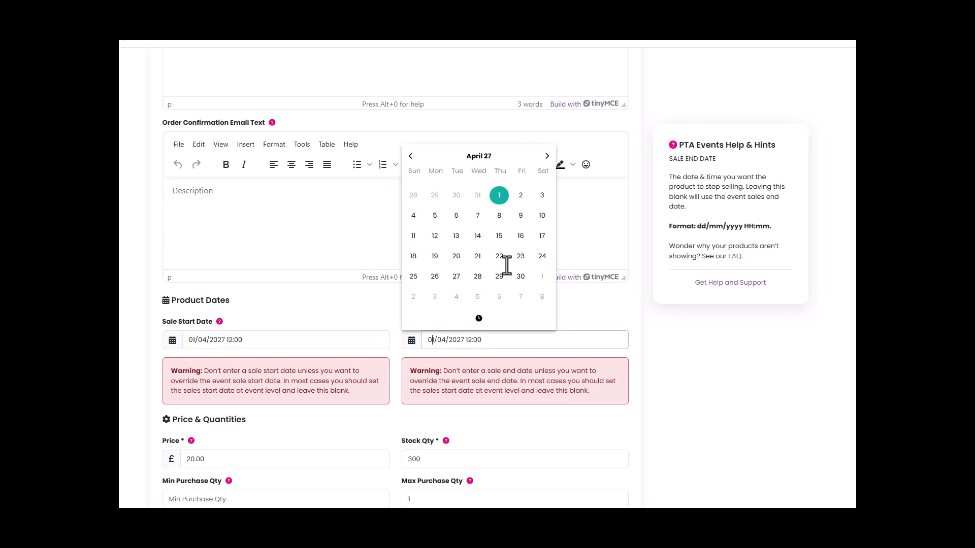
pyautogui.click(526, 239)
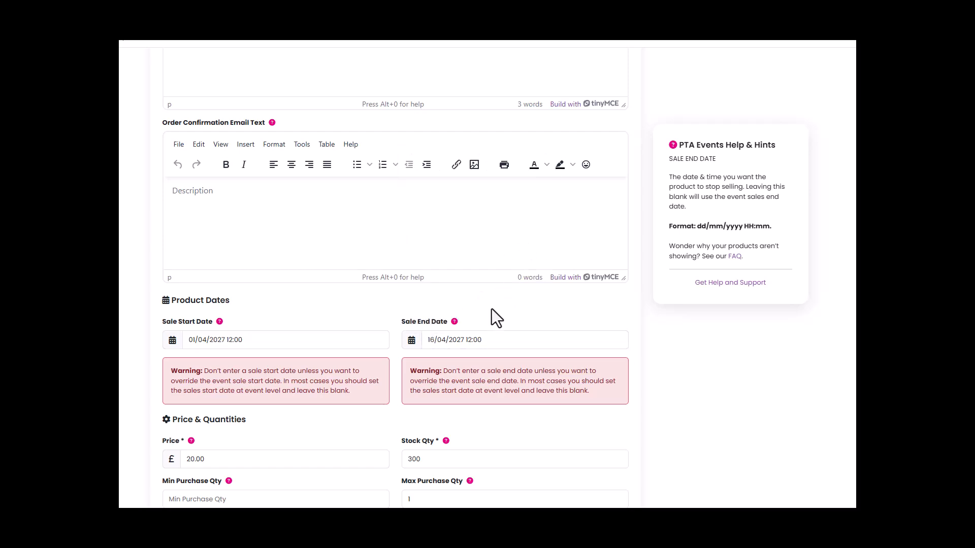
pyautogui.scroll(-5, 491, 308)
pyautogui.scroll(-9, 284, 248)
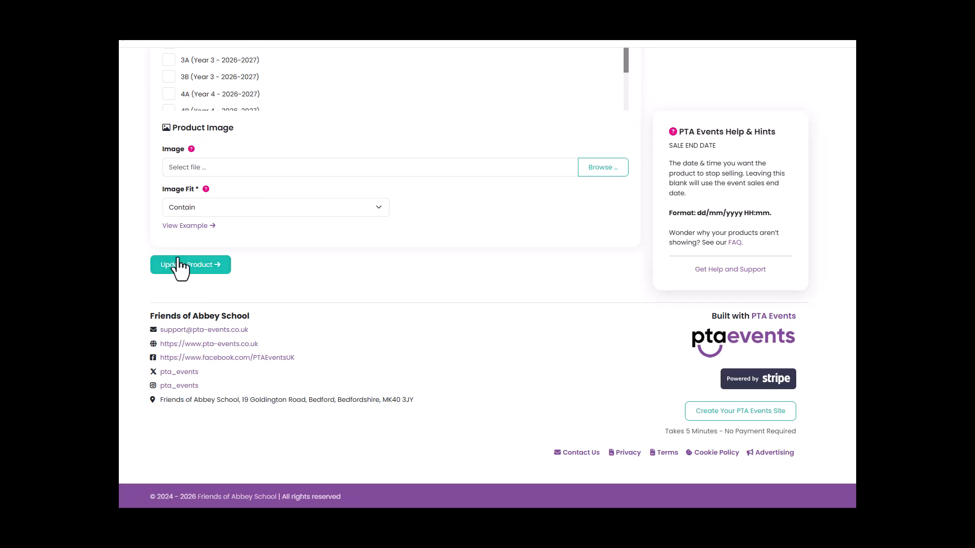
pyautogui.click(177, 264)
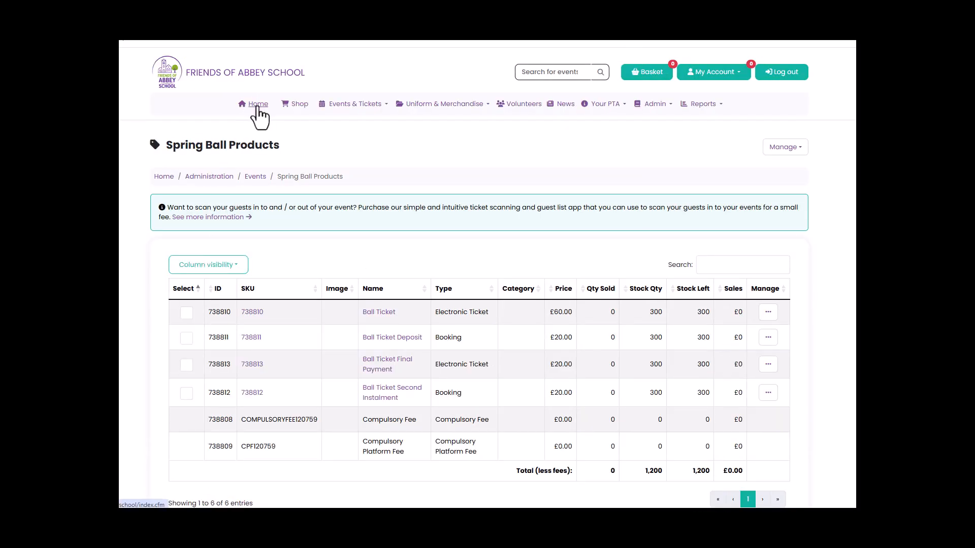
# - Open the public Spring Ball event page from the site's home page and view its tickets
pyautogui.click(257, 105)
pyautogui.scroll(-2, 660, 371)
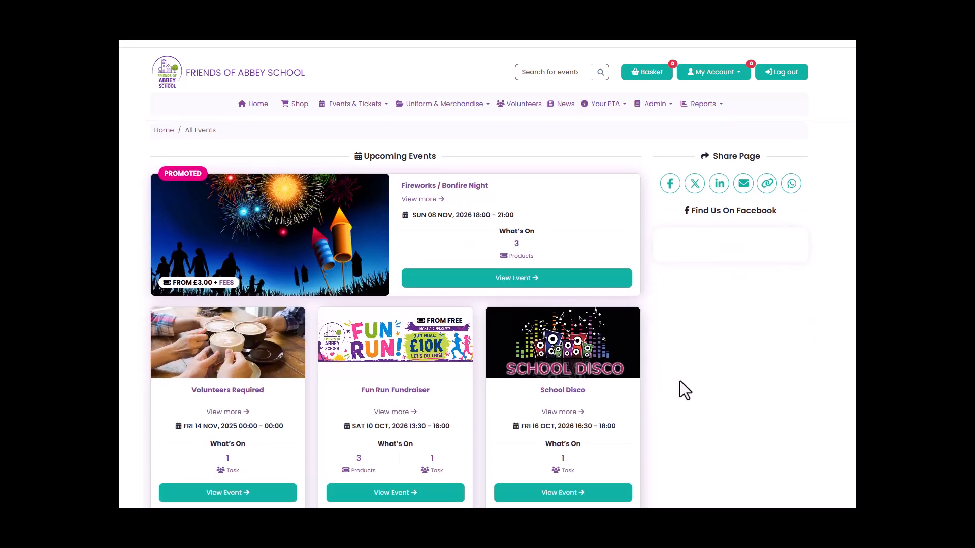
pyautogui.scroll(-6, 680, 382)
pyautogui.scroll(-4, 682, 385)
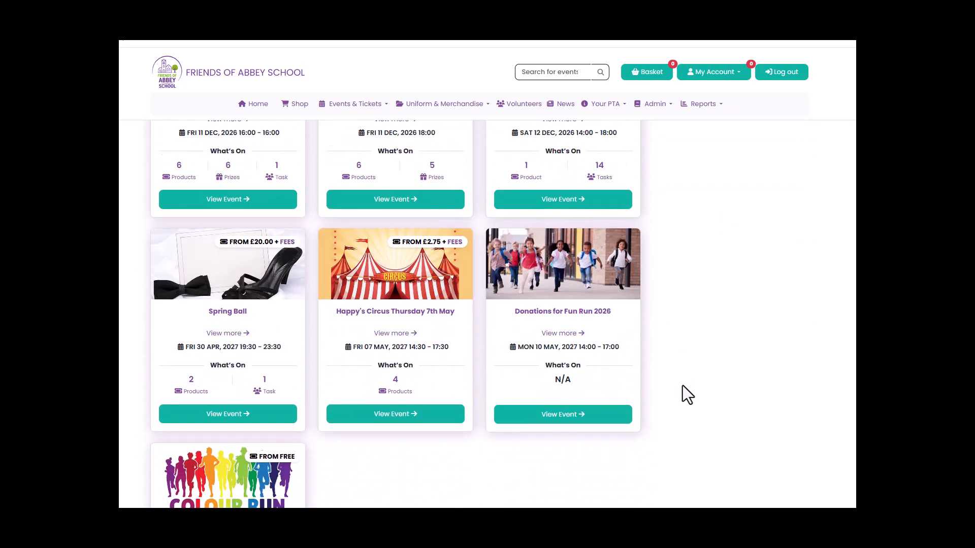
pyautogui.click(247, 422)
pyautogui.scroll(-5, 696, 437)
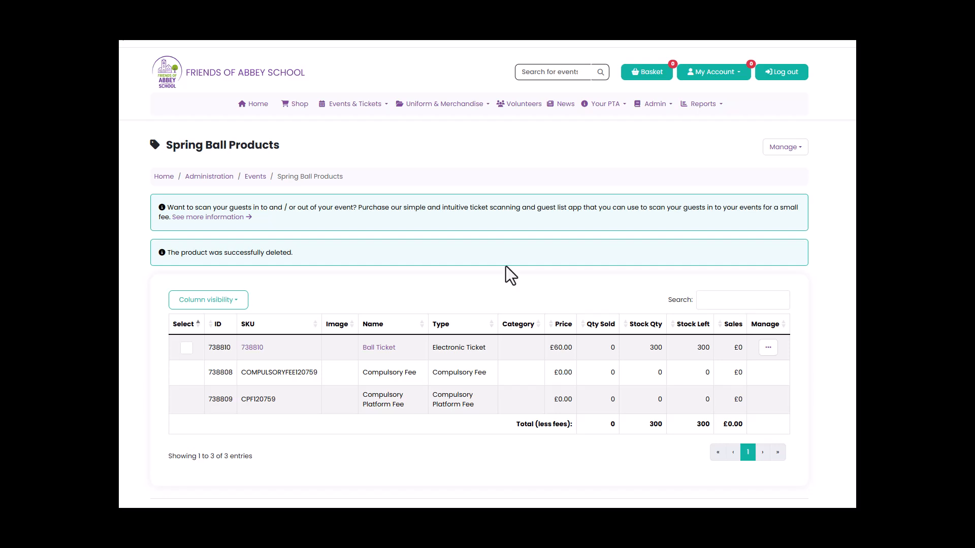
# - Change the Ball Ticket product's type to Subscription and save the product
pyautogui.click(259, 348)
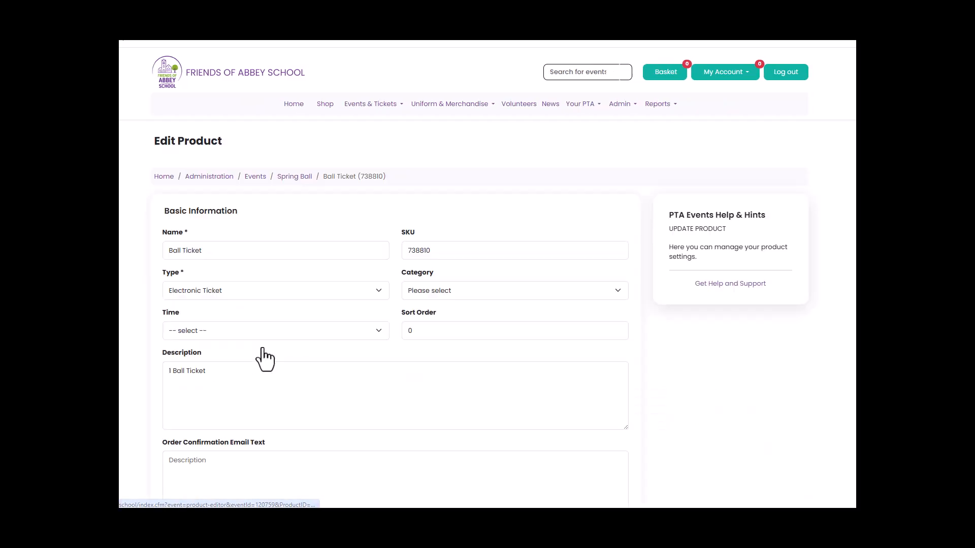
pyautogui.click(263, 295)
pyautogui.scroll(-2, 376, 203)
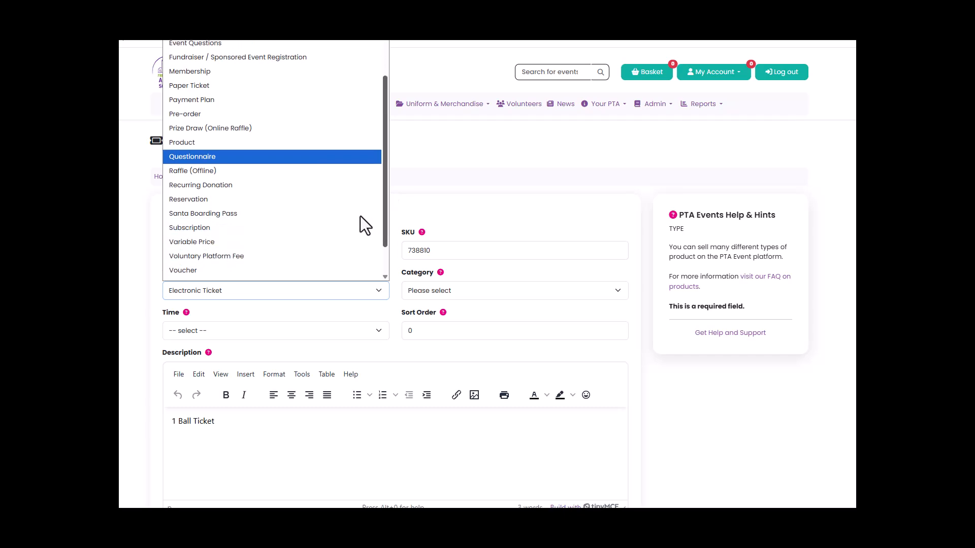
pyautogui.scroll(-1, 305, 203)
pyautogui.click(257, 193)
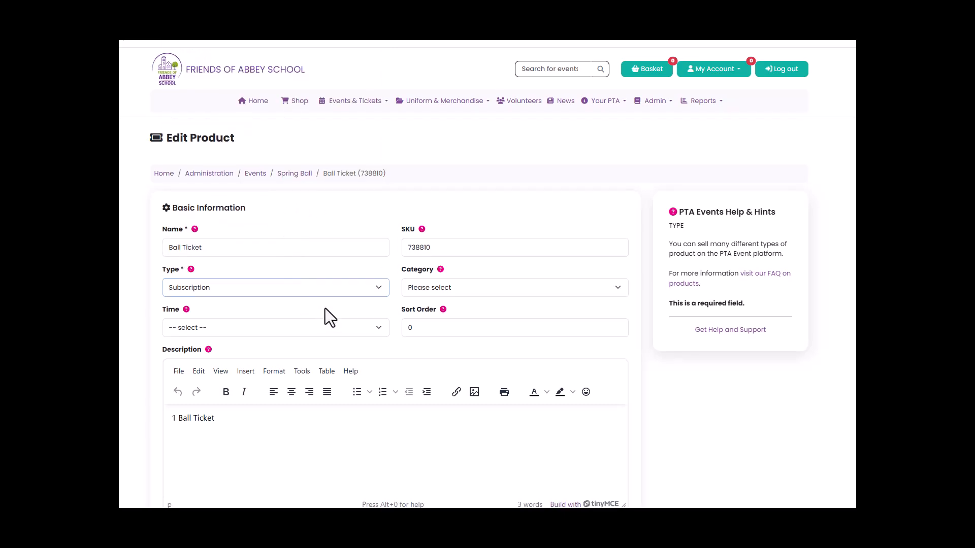
pyautogui.scroll(-10, 325, 317)
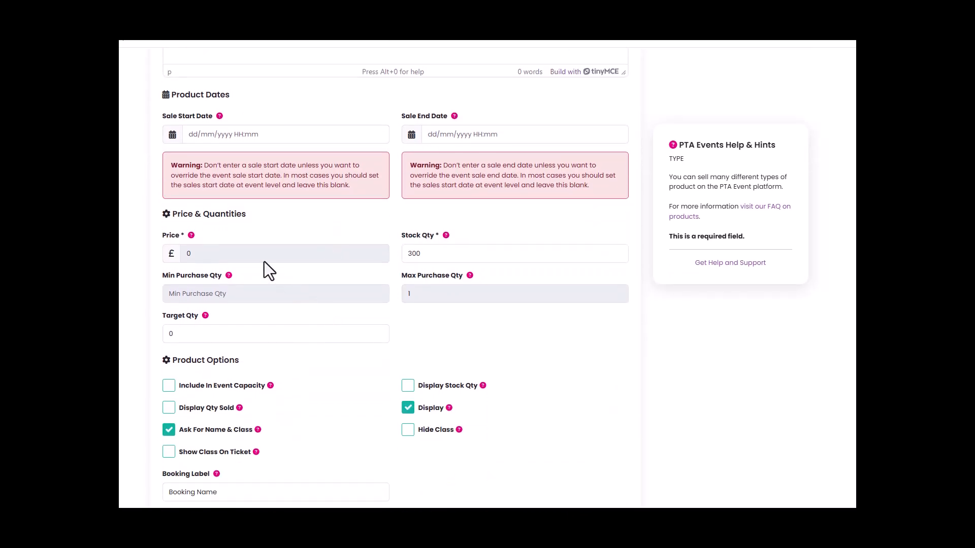
pyautogui.scroll(-7, 299, 322)
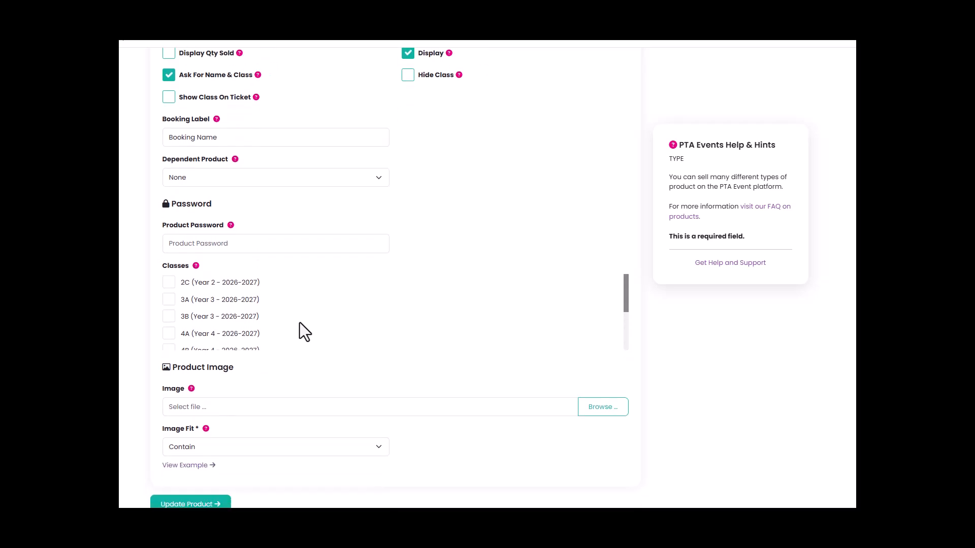
pyautogui.scroll(-3, 300, 323)
pyautogui.click(198, 353)
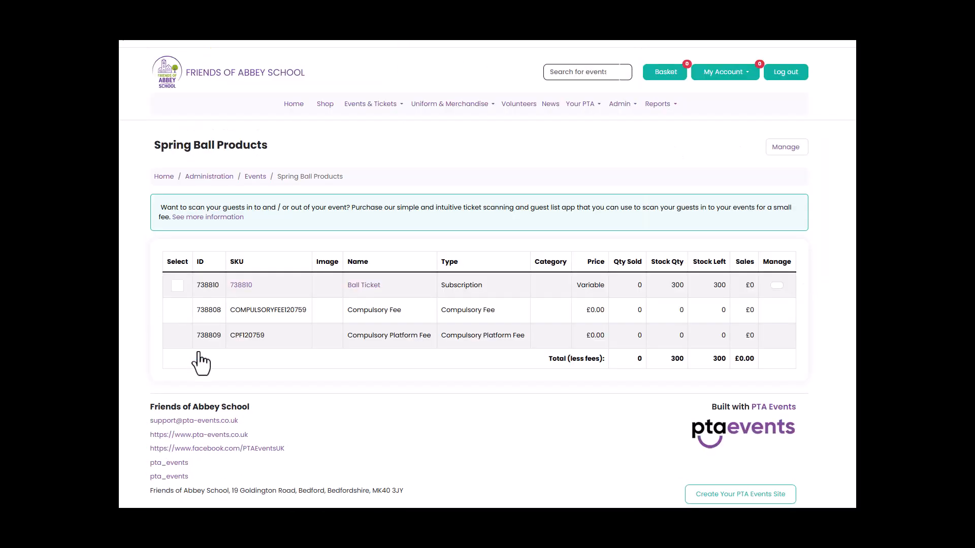
# - Add a payment scheme to the Ball Ticket product with amount 20.00, Monthly frequency and 3 payments
pyautogui.click(768, 315)
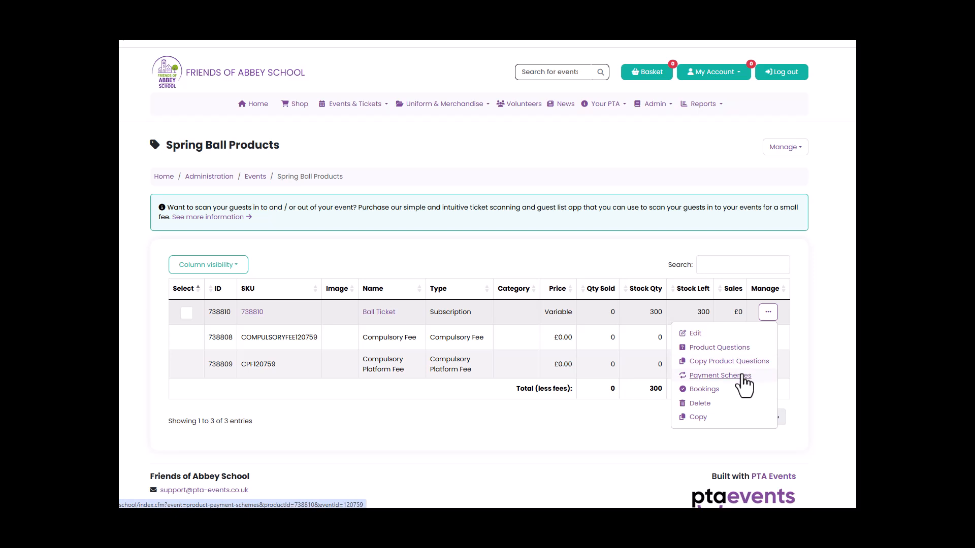
pyautogui.click(742, 376)
pyautogui.click(788, 148)
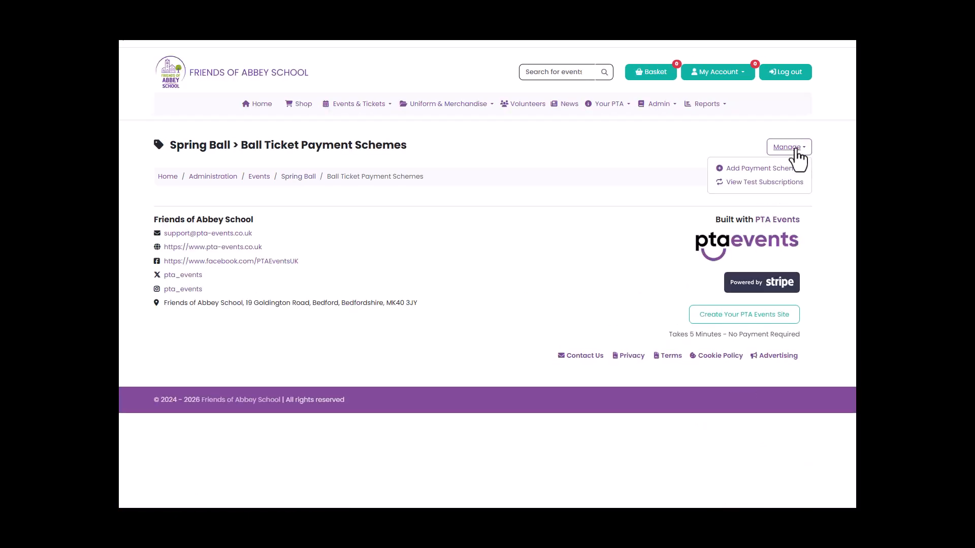
pyautogui.click(785, 169)
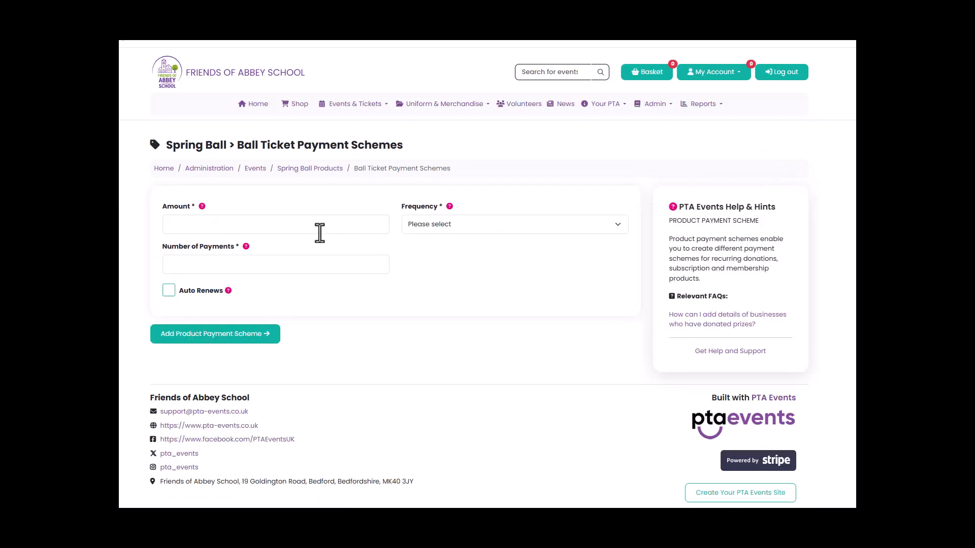
pyautogui.write('20.0')
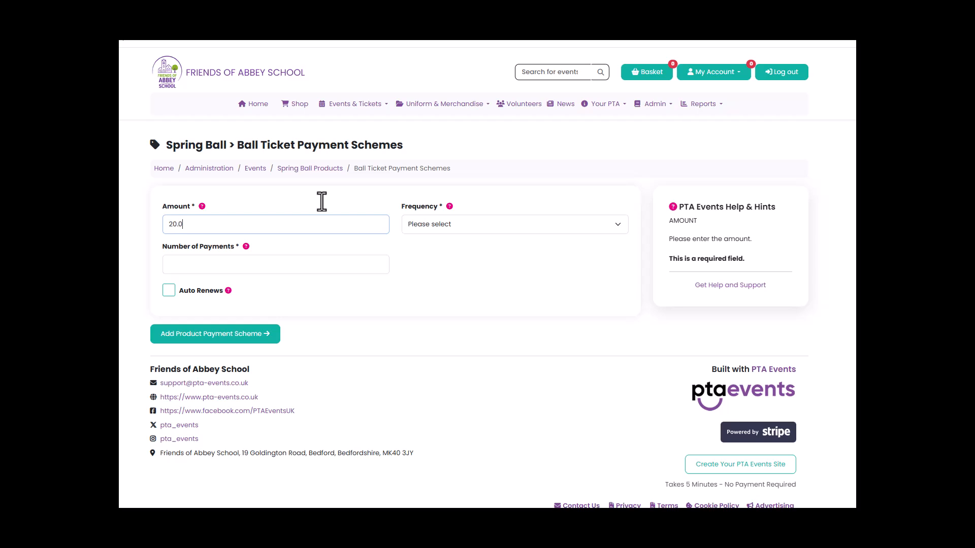
pyautogui.write('0')
pyautogui.click(533, 224)
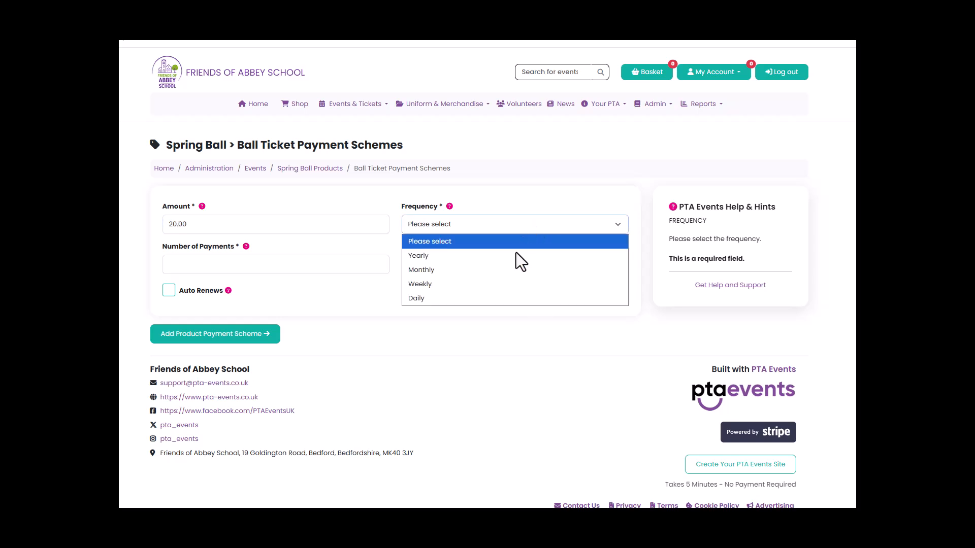
pyautogui.click(509, 270)
pyautogui.click(264, 263)
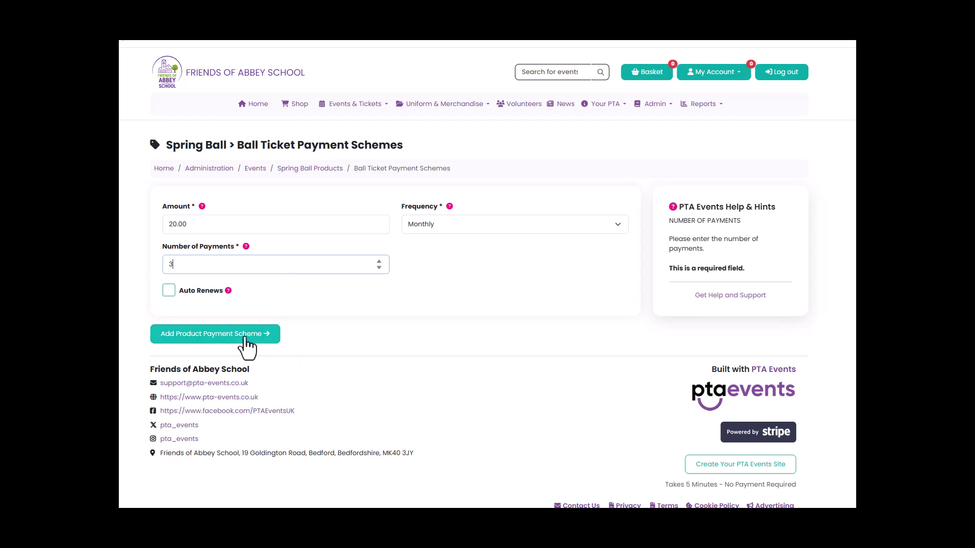
pyautogui.click(243, 336)
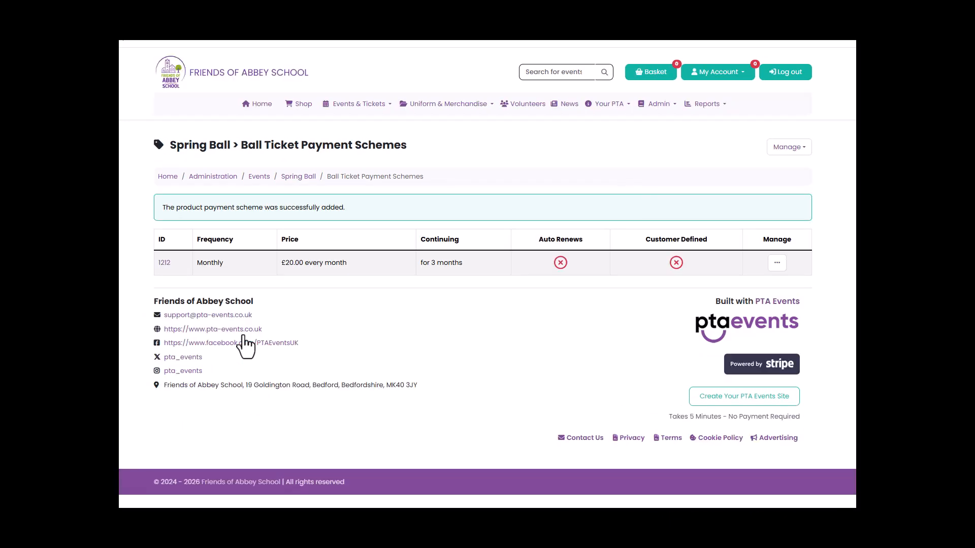
# - Add one Ball Ticket to the basket from the public Spring Ball page and proceed to its payment scheme selection
pyautogui.click(262, 105)
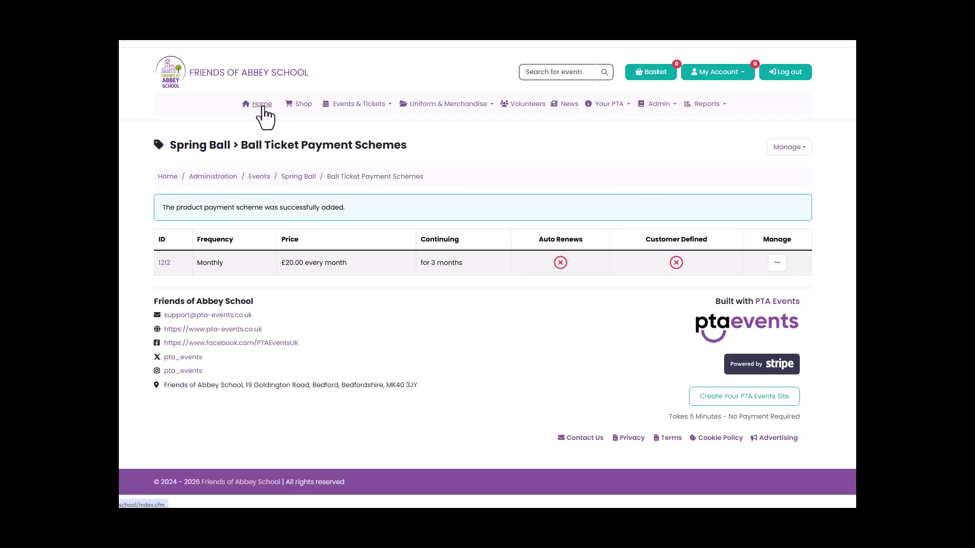
pyautogui.scroll(-8, 706, 386)
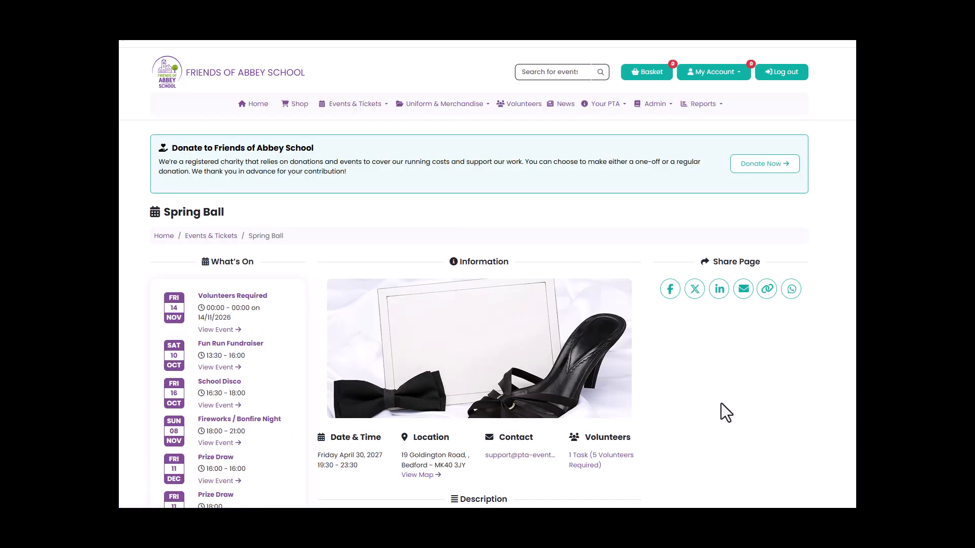
pyautogui.scroll(-5, 732, 402)
pyautogui.click(367, 399)
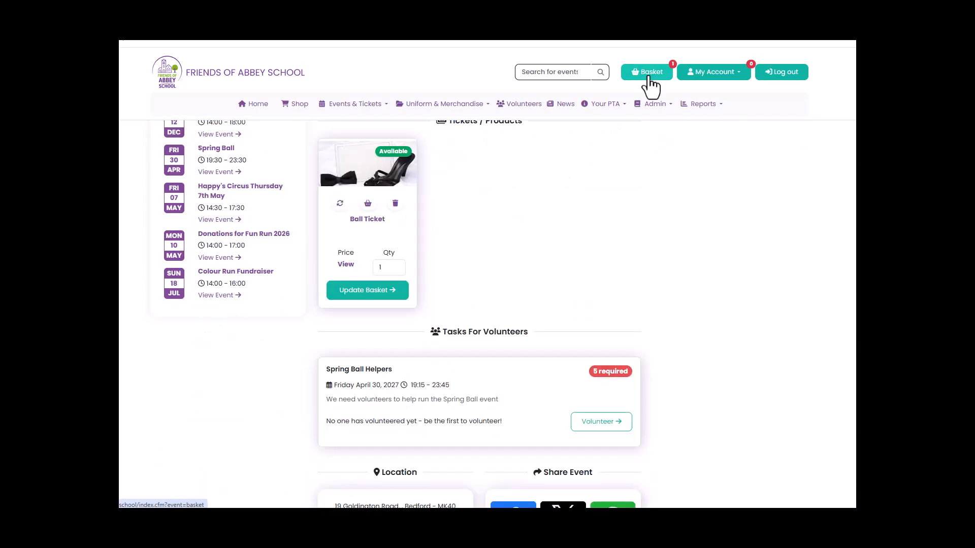
pyautogui.click(647, 71)
pyautogui.click(720, 345)
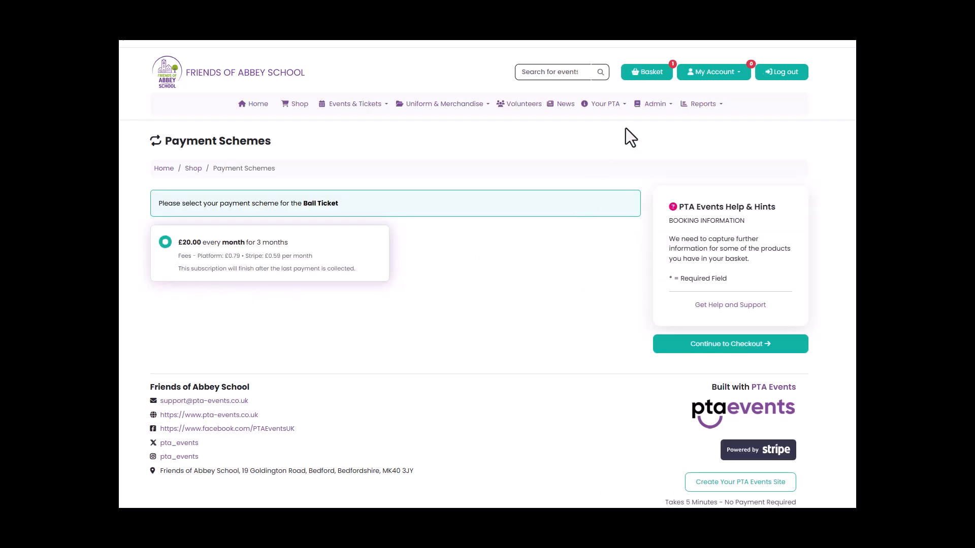
# - Open the Bookings report and filter it to the 2027 event "Happy's Circus Thursday 7th May"
pyautogui.click(705, 105)
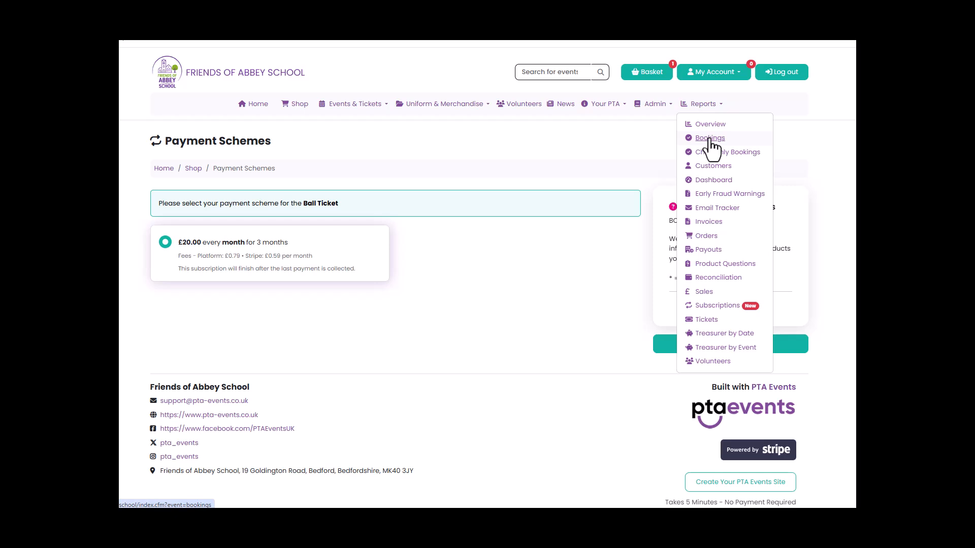
pyautogui.click(709, 139)
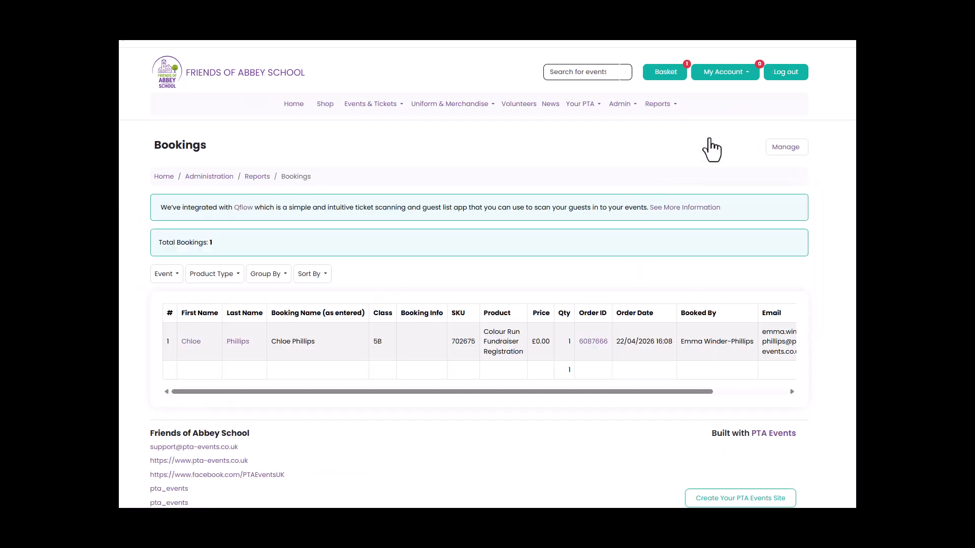
pyautogui.click(174, 274)
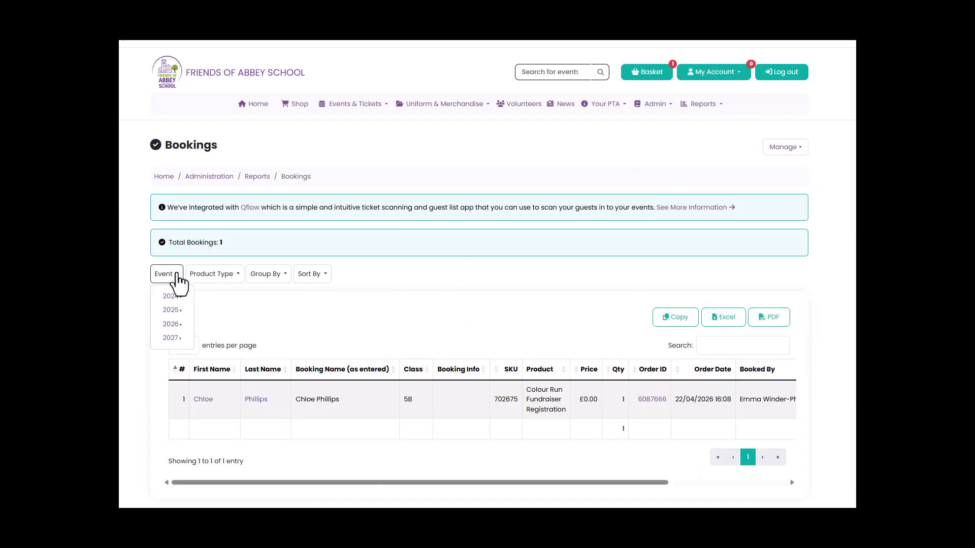
pyautogui.moveTo(171, 341)
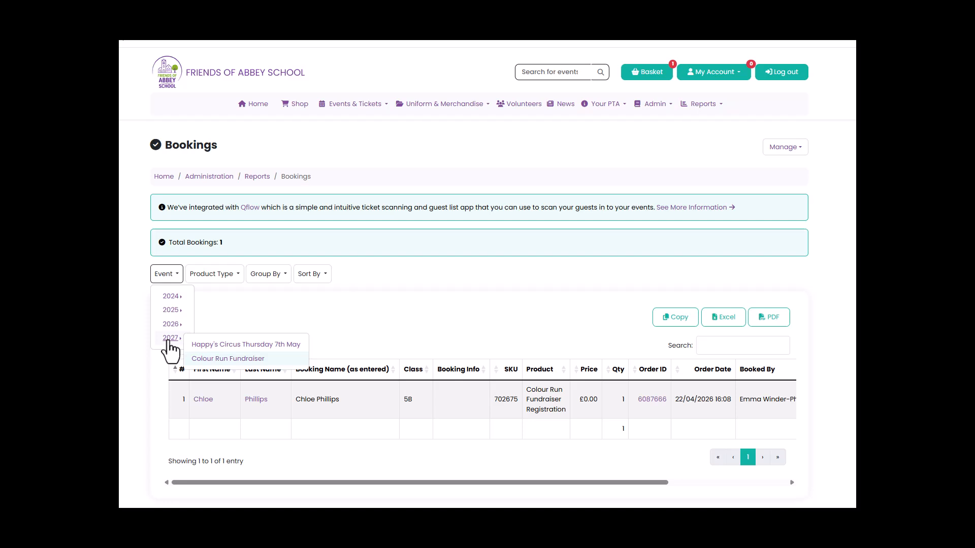
pyautogui.click(205, 341)
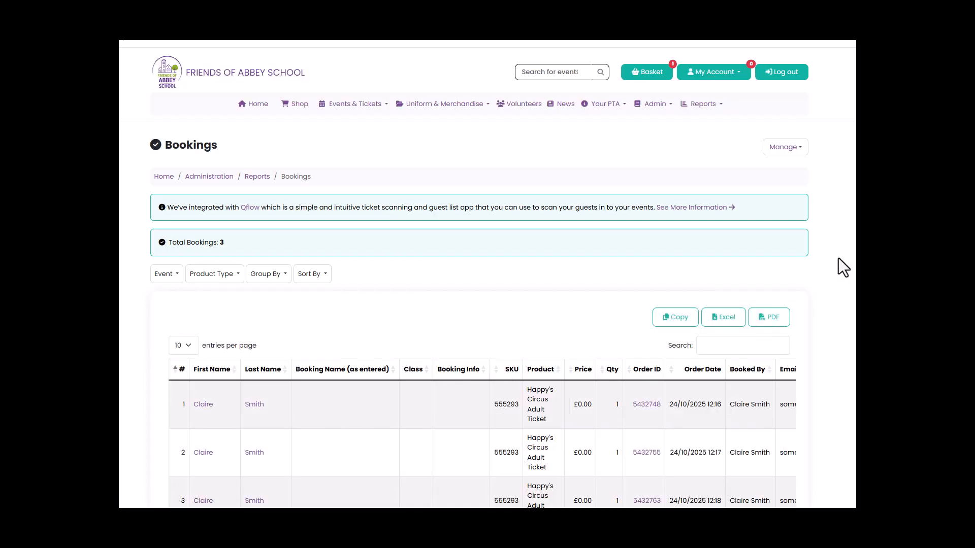
# - View the management options for the filtered bookings, including Email Bookings, and return to the site's home page
pyautogui.click(805, 148)
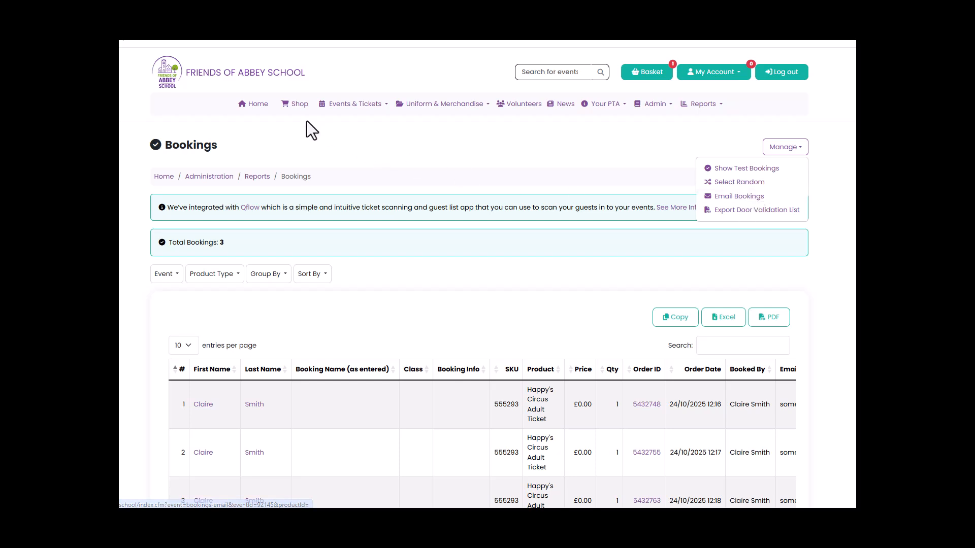
pyautogui.click(257, 105)
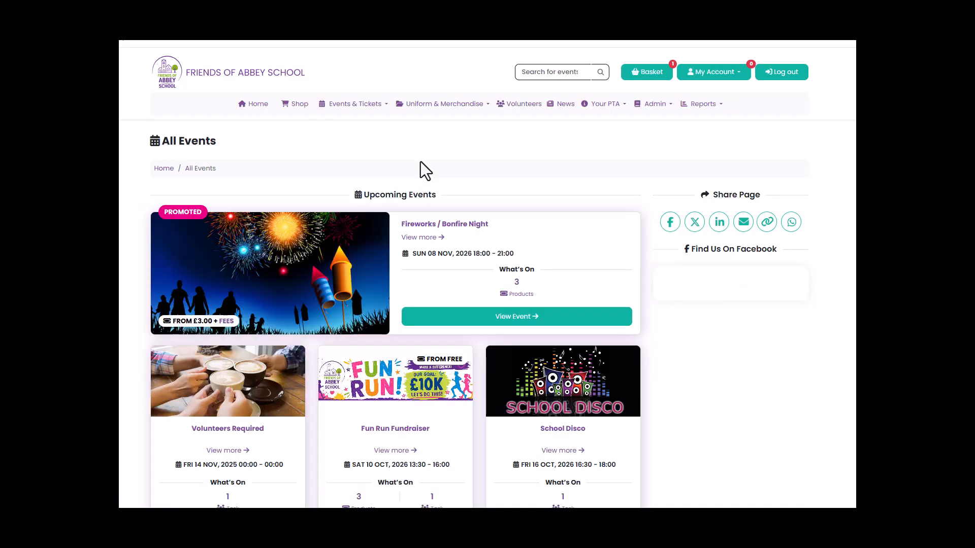